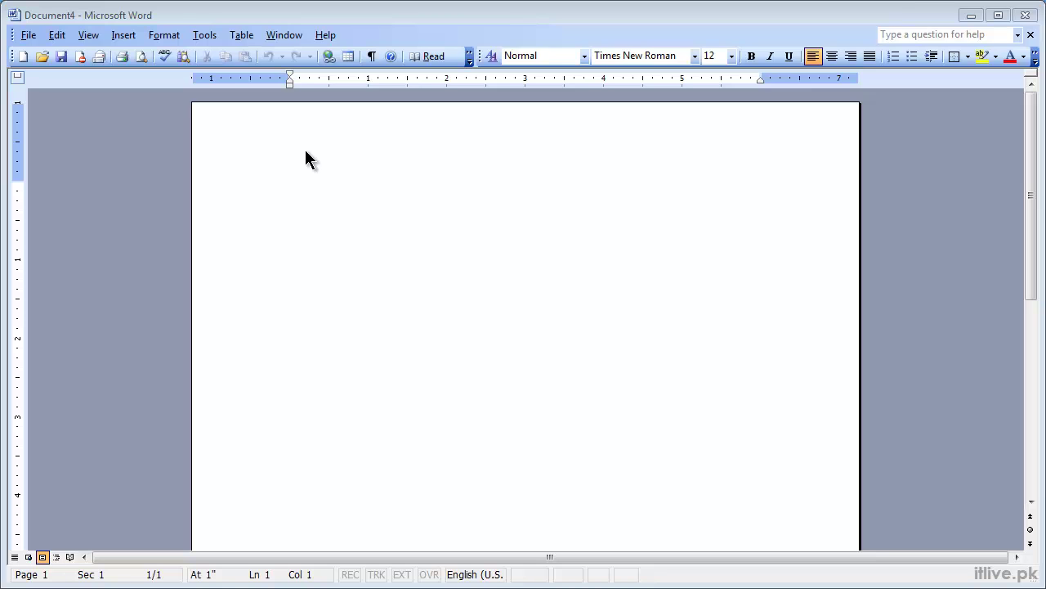
# Examine the default page margins of the blank document in Page Setup, leaving without changes.
pyautogui.click(31, 38)
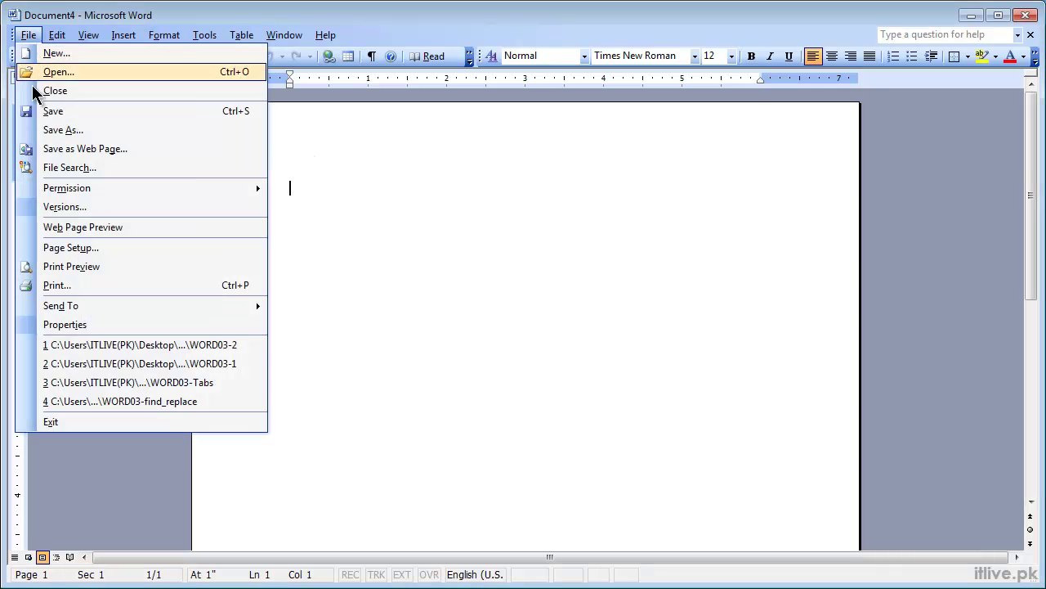
pyautogui.click(50, 247)
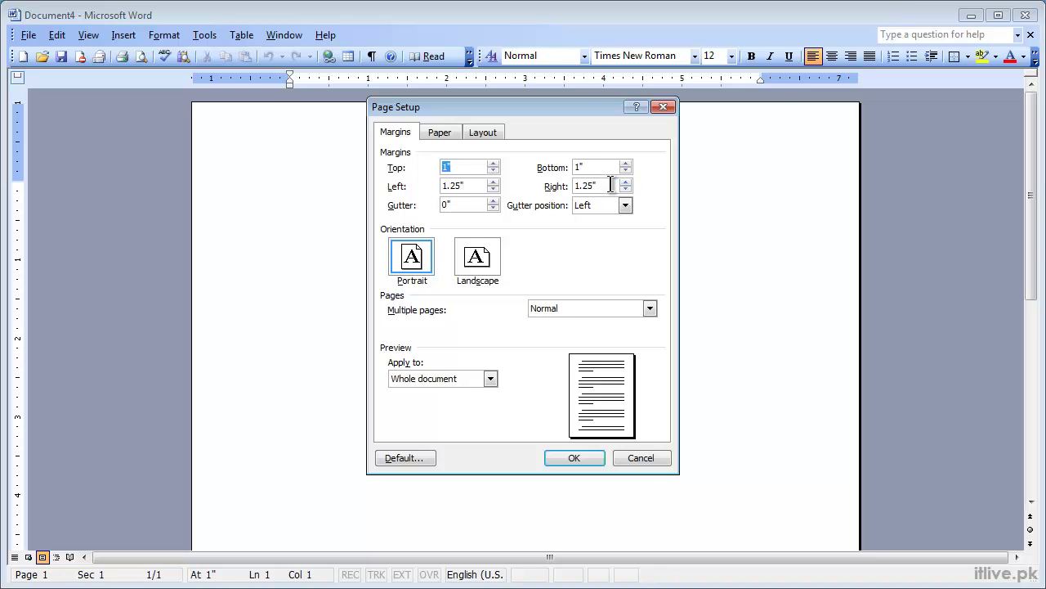
pyautogui.click(647, 459)
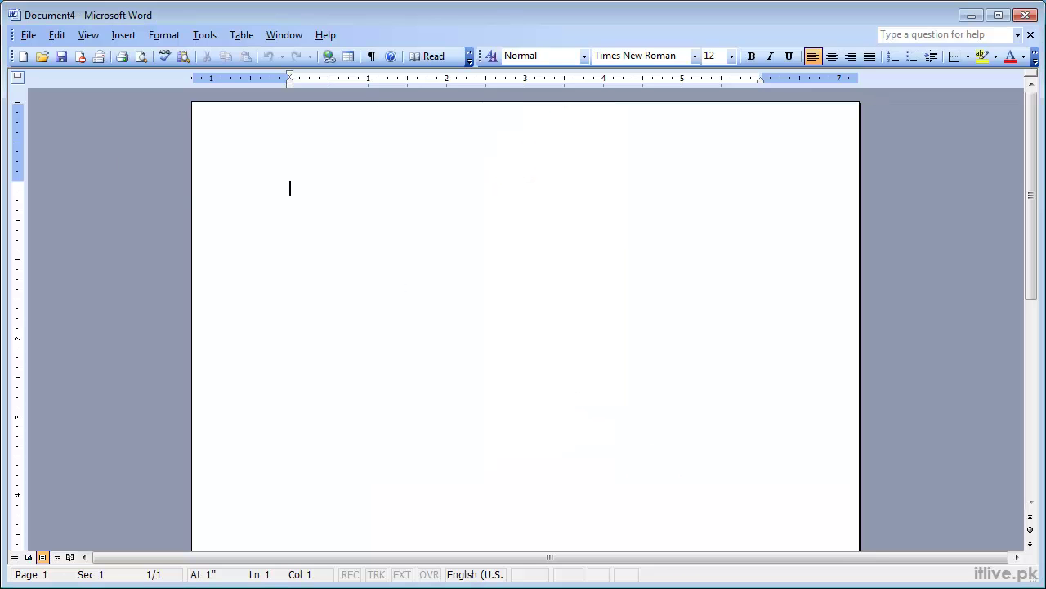
# Close the blank document and open the recent file WORD03-2.
pyautogui.click(1031, 34)
pyautogui.click(28, 38)
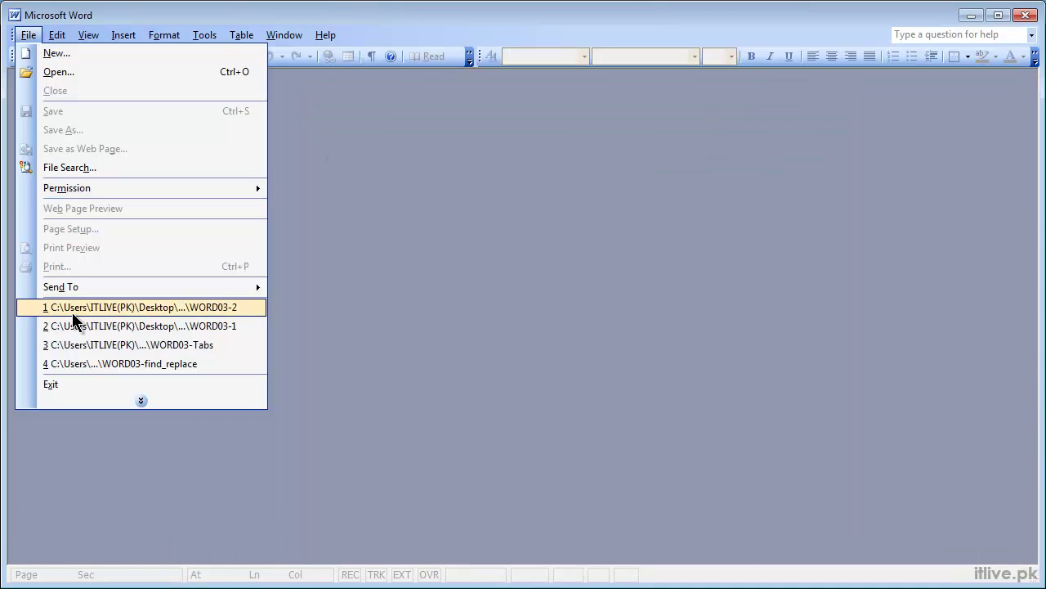
pyautogui.click(74, 311)
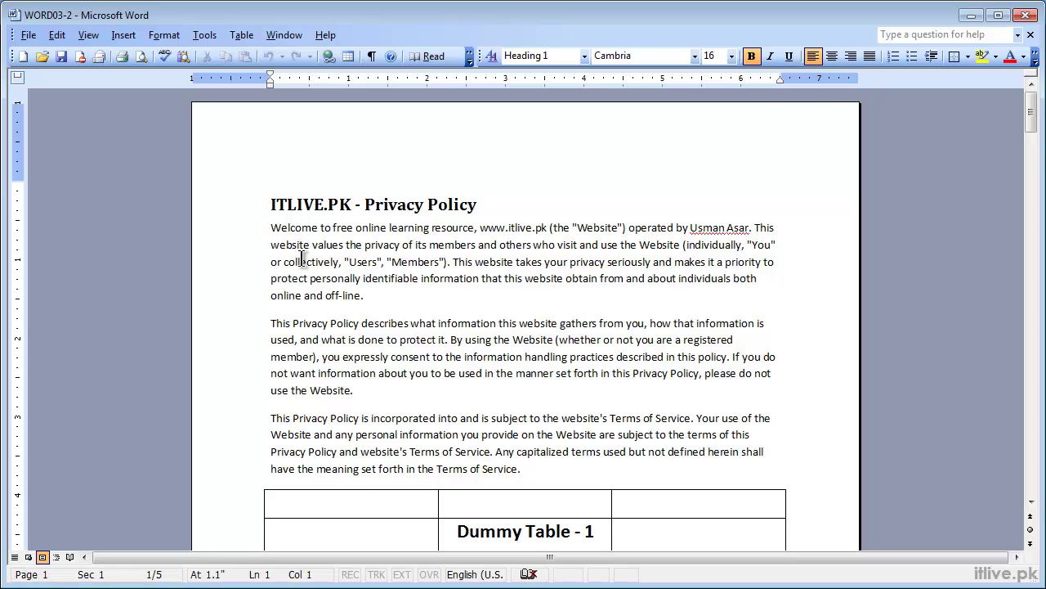
# Set the document's left and right page margins to 1.5" each and apply them to the whole document.
pyautogui.click(28, 37)
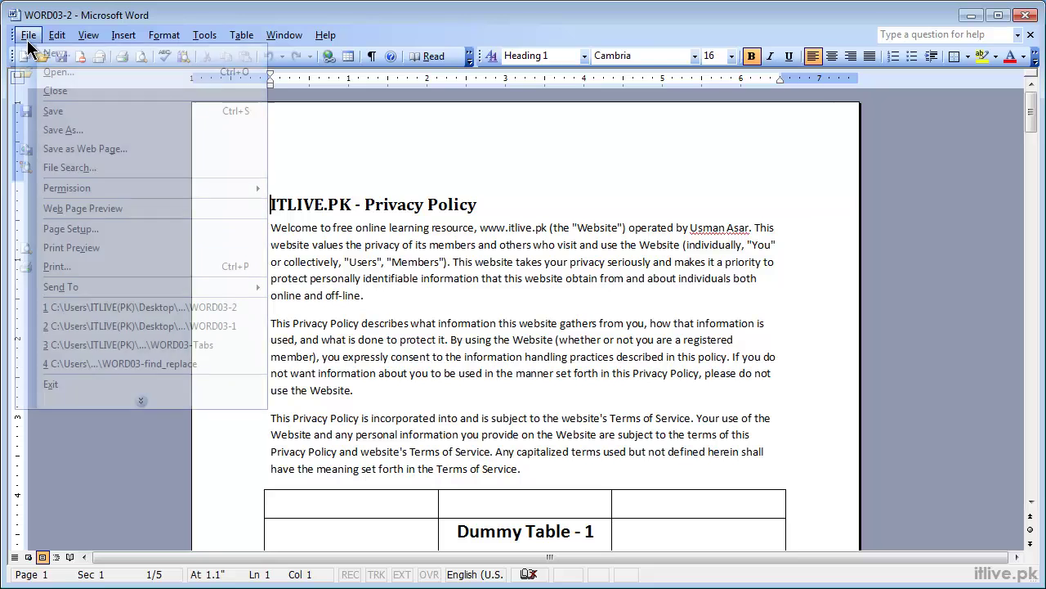
pyautogui.click(59, 229)
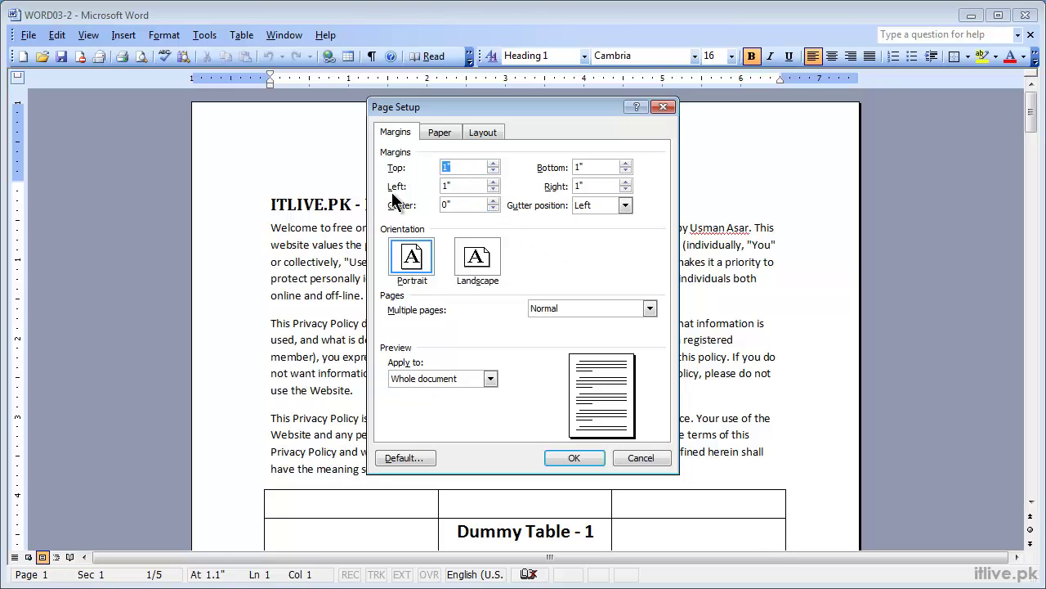
pyautogui.click(493, 182)
pyautogui.click(493, 182)
pyautogui.click(493, 182)
pyautogui.click(493, 182)
pyautogui.click(626, 182)
pyautogui.click(625, 182)
pyautogui.click(625, 182)
pyautogui.click(625, 182)
pyautogui.click(625, 182)
pyautogui.click(563, 459)
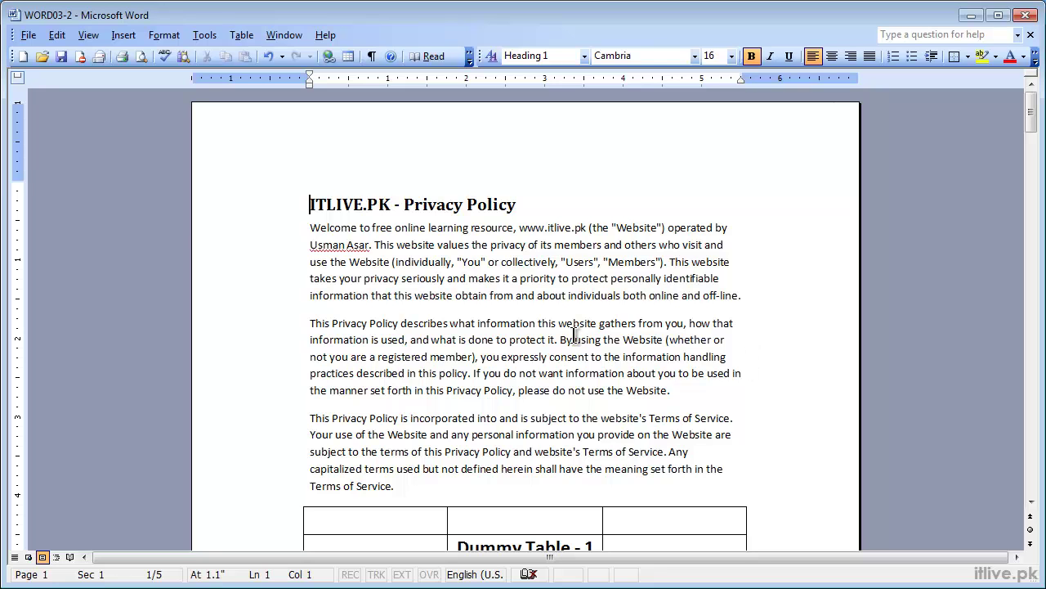
# Set the left and right page margins to 1" each for the whole document.
pyautogui.click(40, 37)
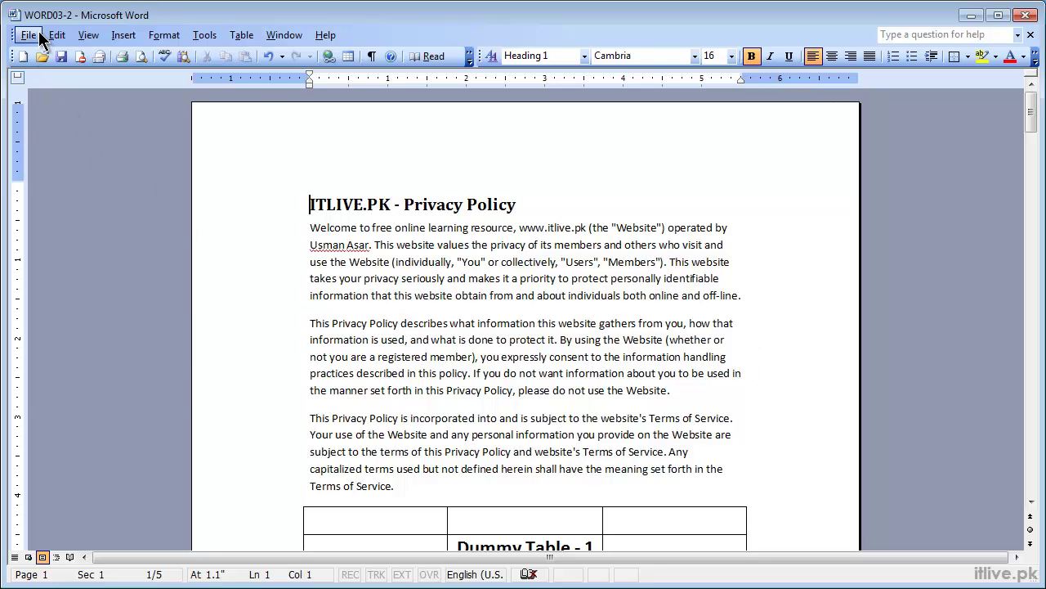
pyautogui.click(76, 227)
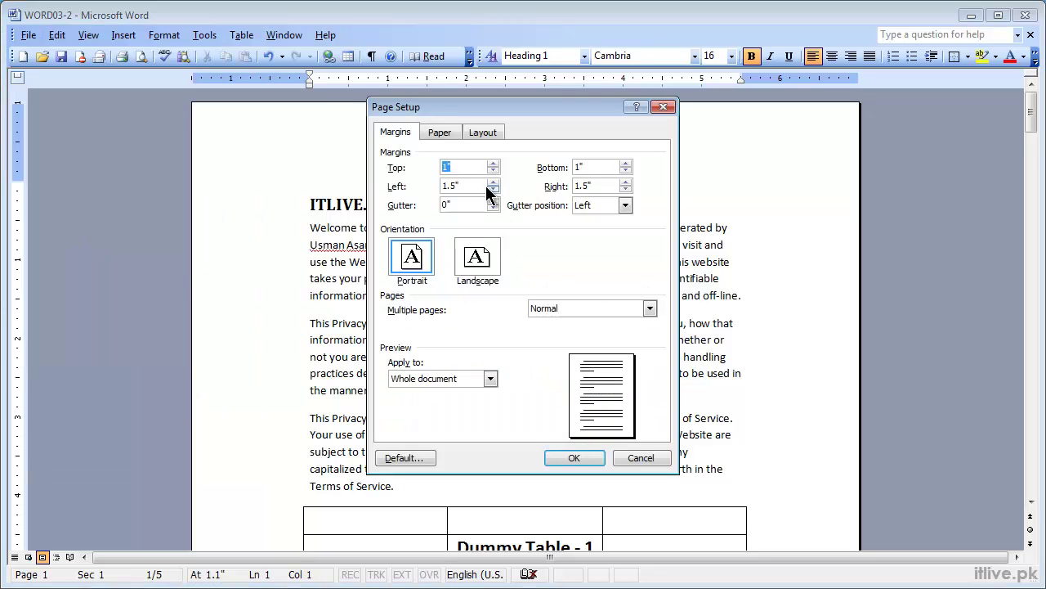
pyautogui.moveTo(465, 187); pyautogui.dragTo(386, 188)
pyautogui.write('1')
pyautogui.press('Tab')
pyautogui.write('1')
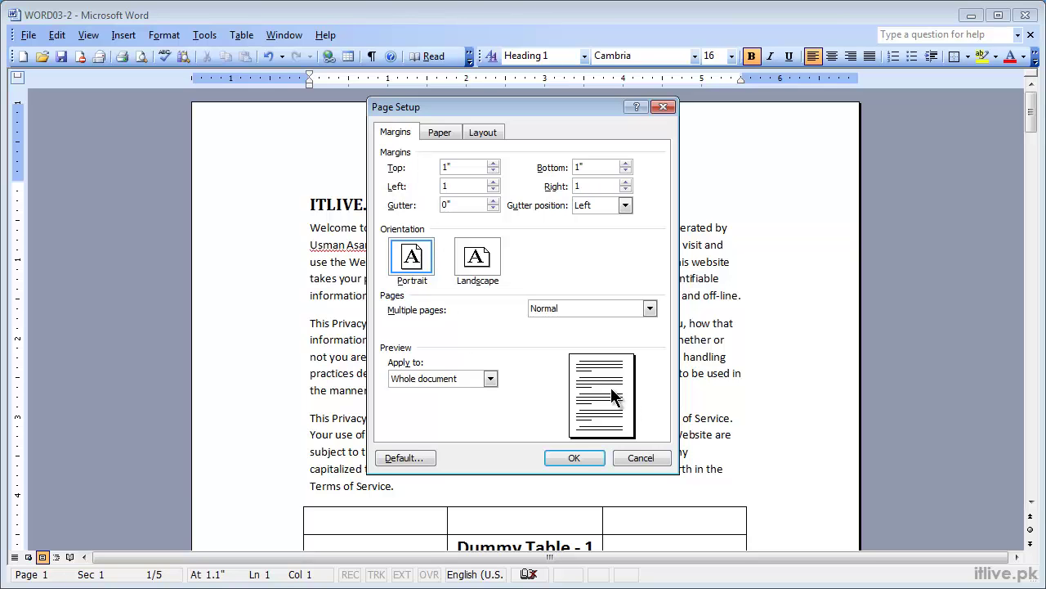
pyautogui.click(574, 459)
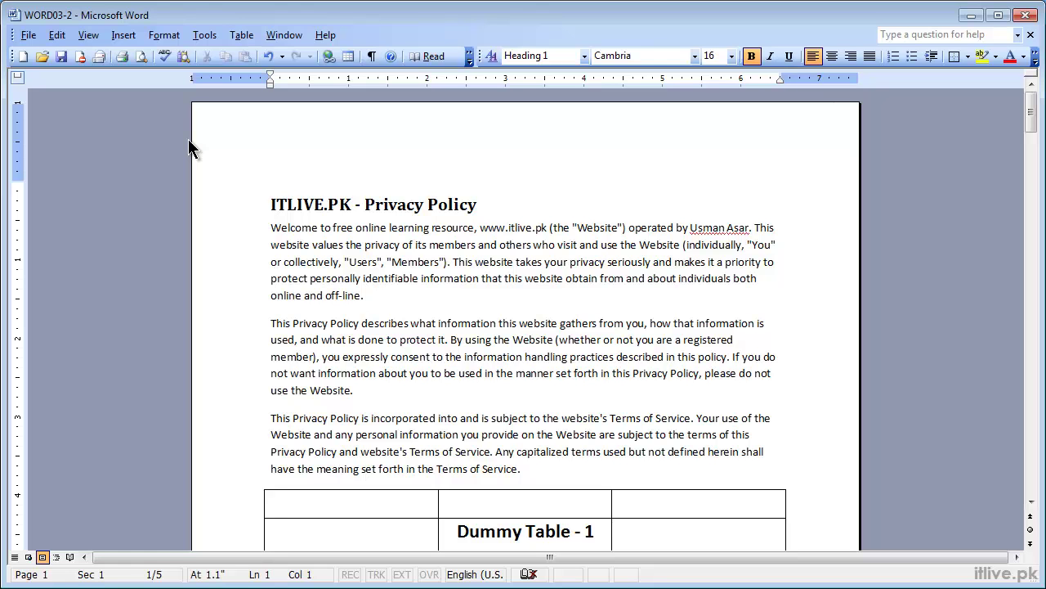
# Set the gutter to 1" in the document's page setup.
pyautogui.click(26, 36)
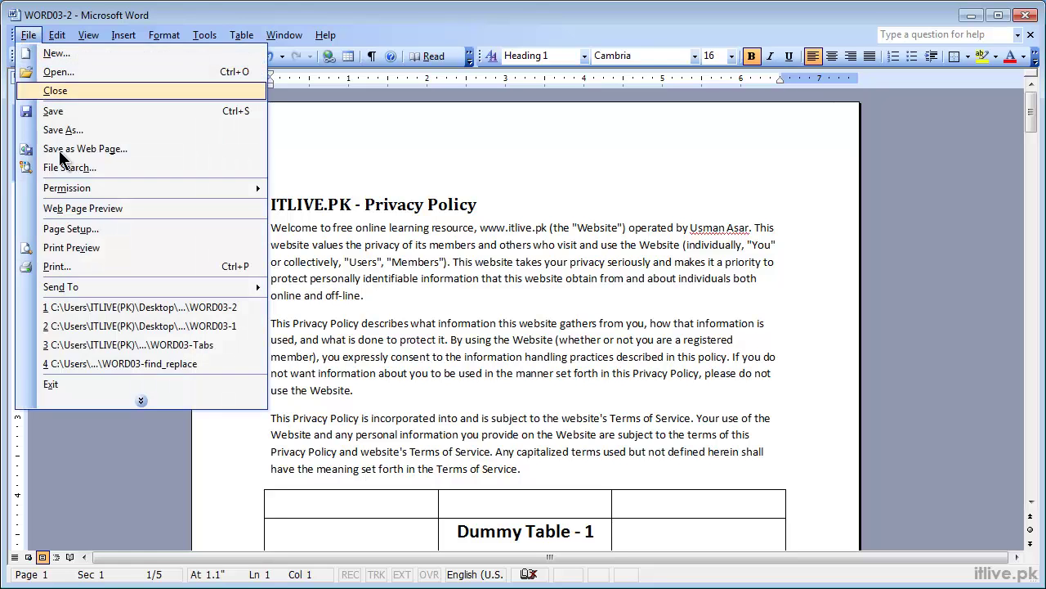
pyautogui.click(70, 229)
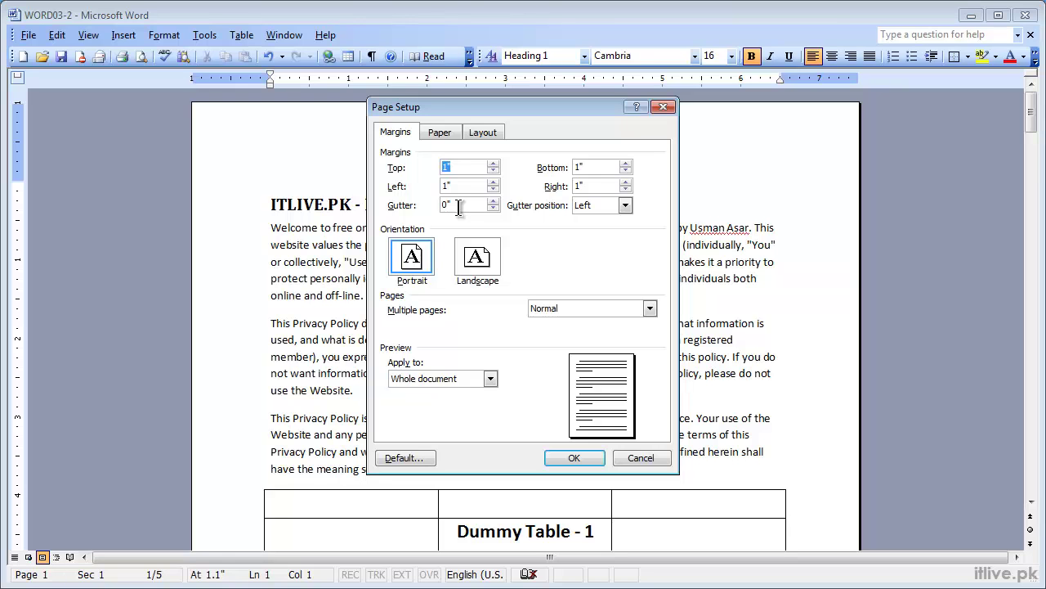
pyautogui.doubleClick(495, 201)
pyautogui.doubleClick(495, 201)
pyautogui.click(495, 201)
pyautogui.click(496, 201)
pyautogui.click(496, 201)
pyautogui.click(495, 201)
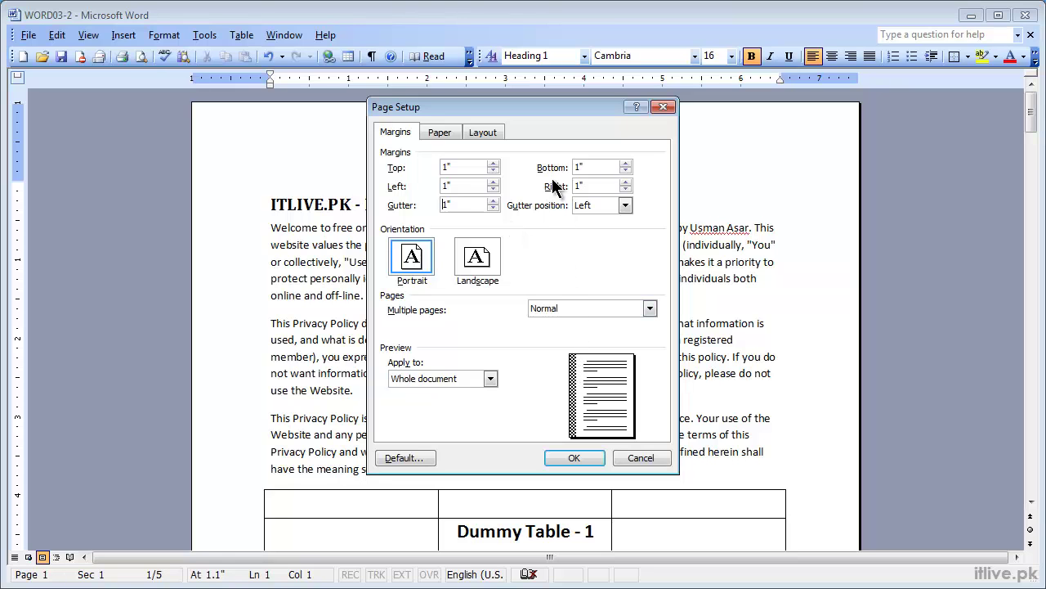
# Try the Top gutter position and return it to Left.
pyautogui.click(590, 209)
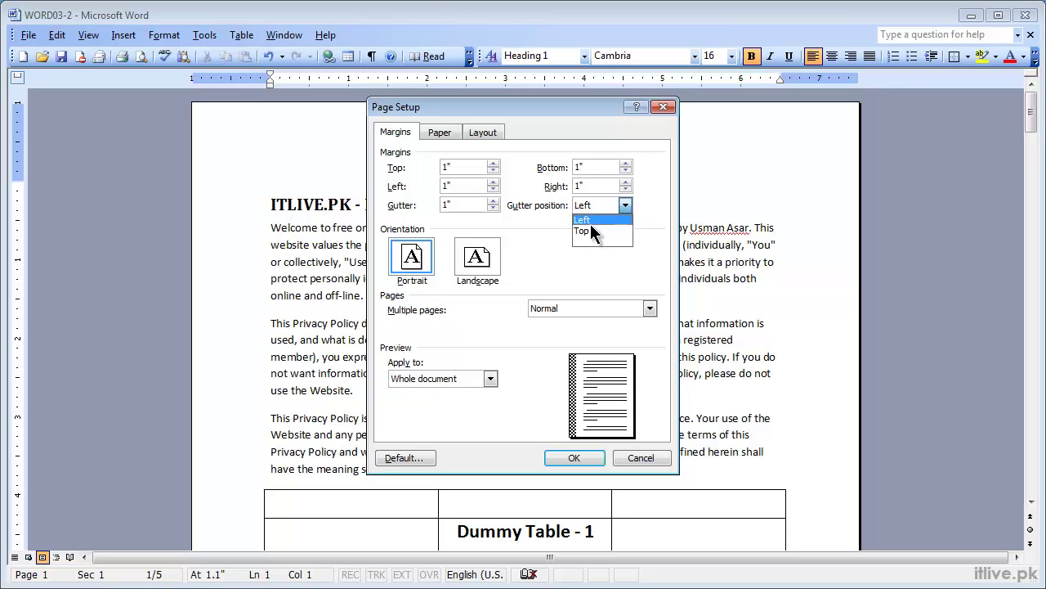
pyautogui.click(588, 231)
pyautogui.click(591, 206)
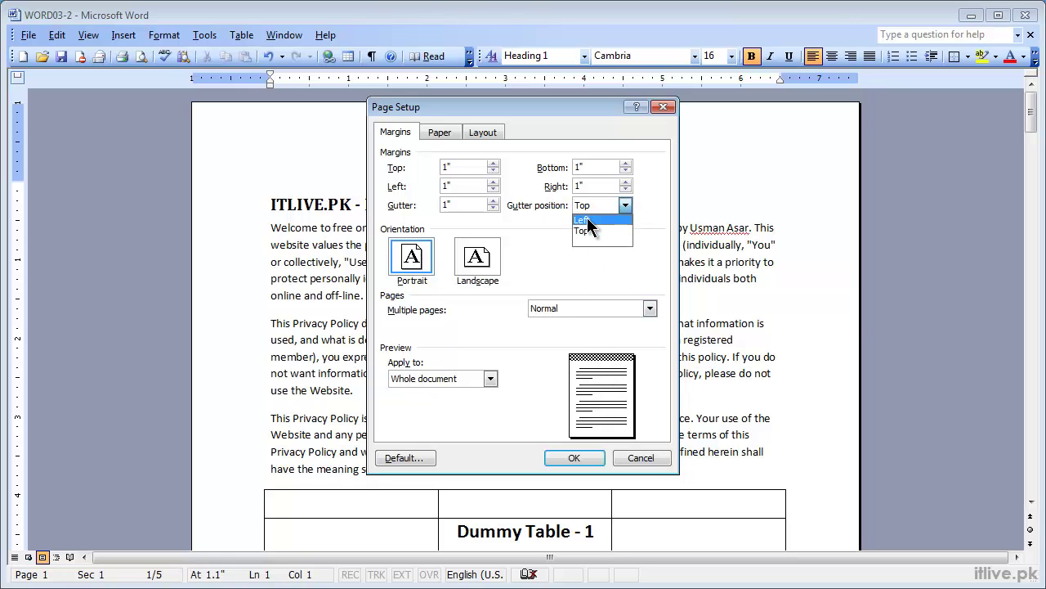
pyautogui.click(587, 218)
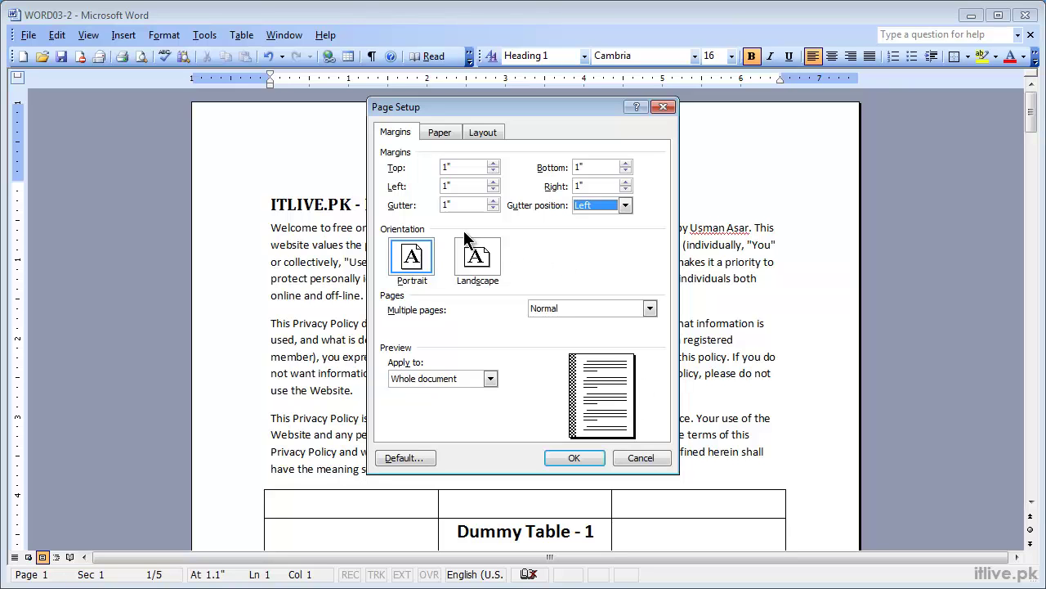
# Set the gutter back to 0.
pyautogui.doubleClick(471, 206)
pyautogui.write('0')
pyautogui.press('Tab')
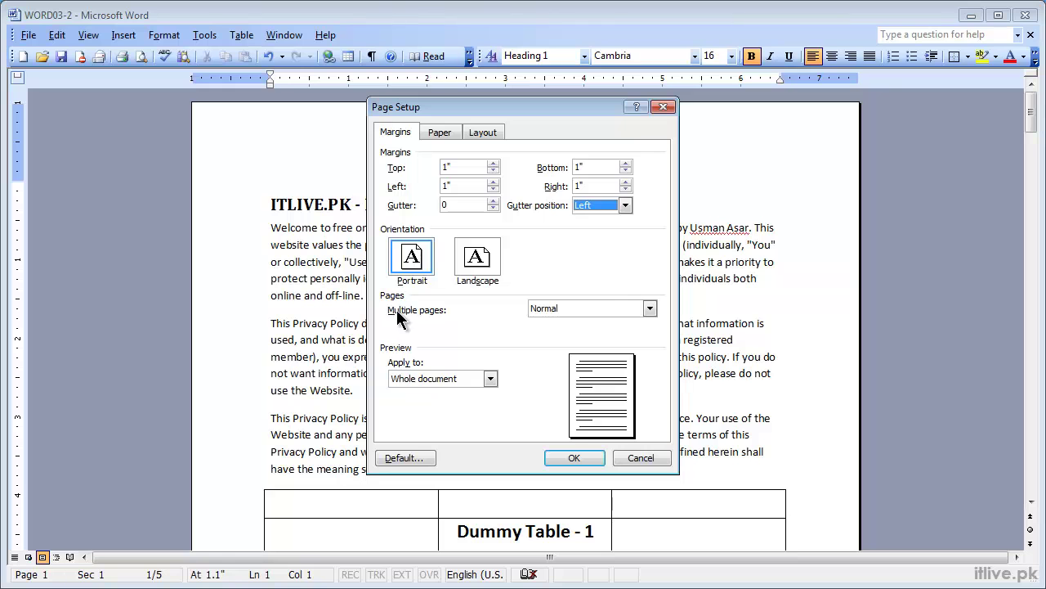
# Apply the 2 pages per sheet layout to the whole document and look over the resulting pages.
pyautogui.click(639, 312)
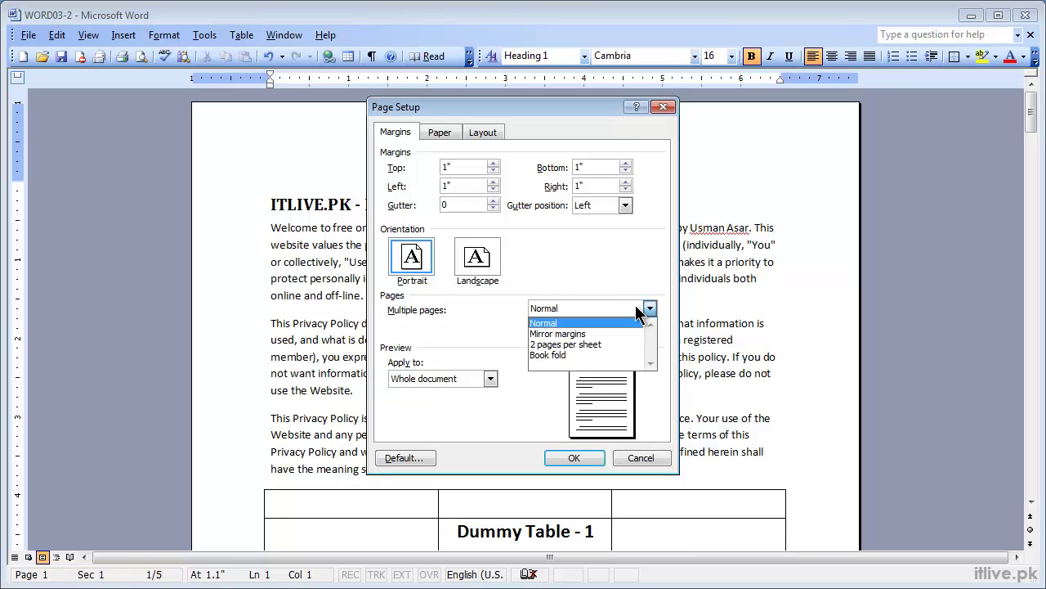
pyautogui.click(574, 344)
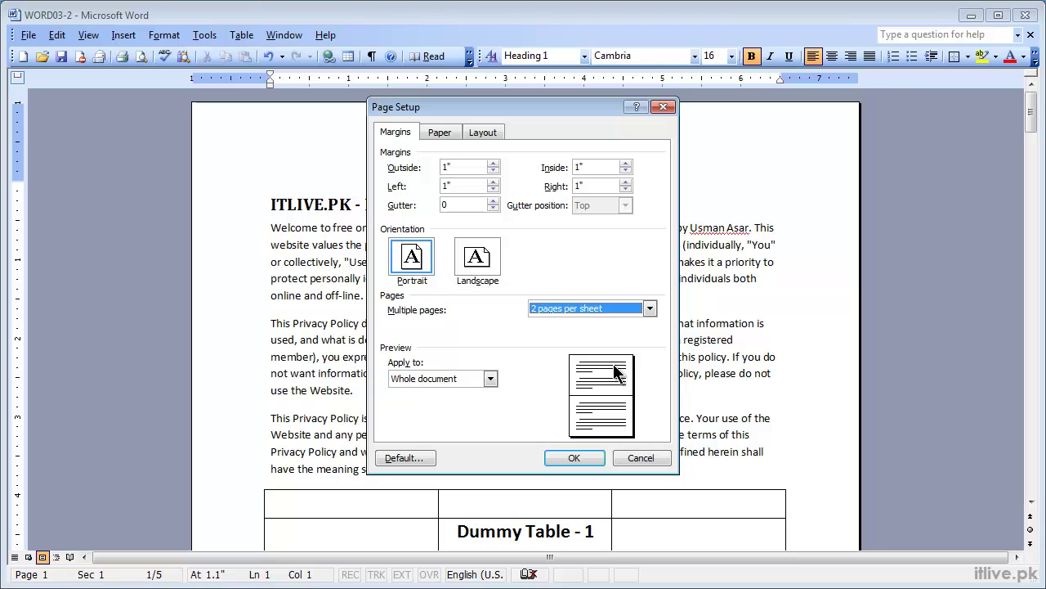
pyautogui.click(577, 458)
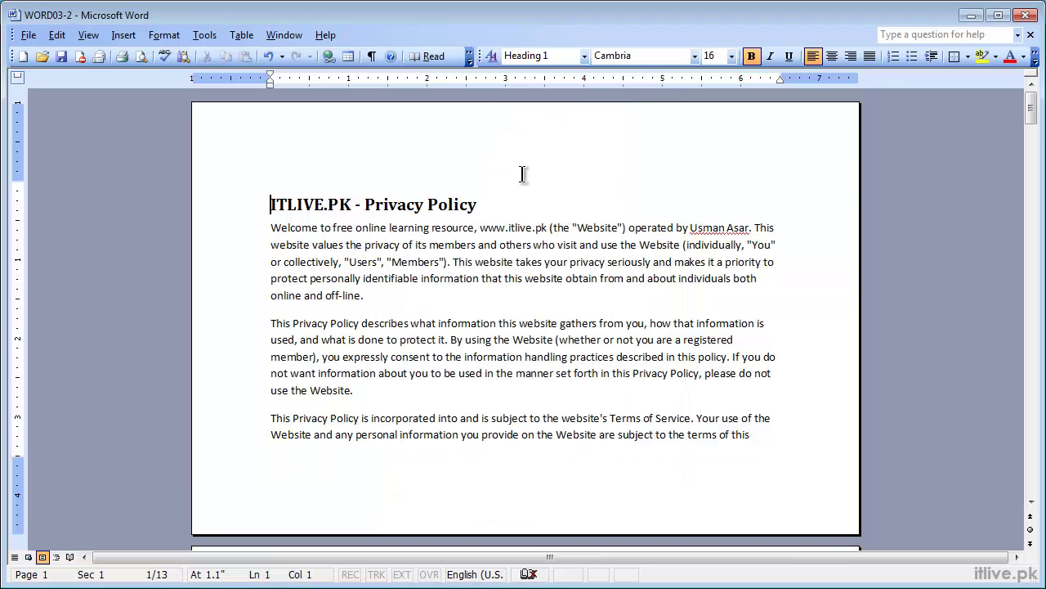
pyautogui.scroll(-1, 518, 188)
pyautogui.scroll(-10, 518, 188)
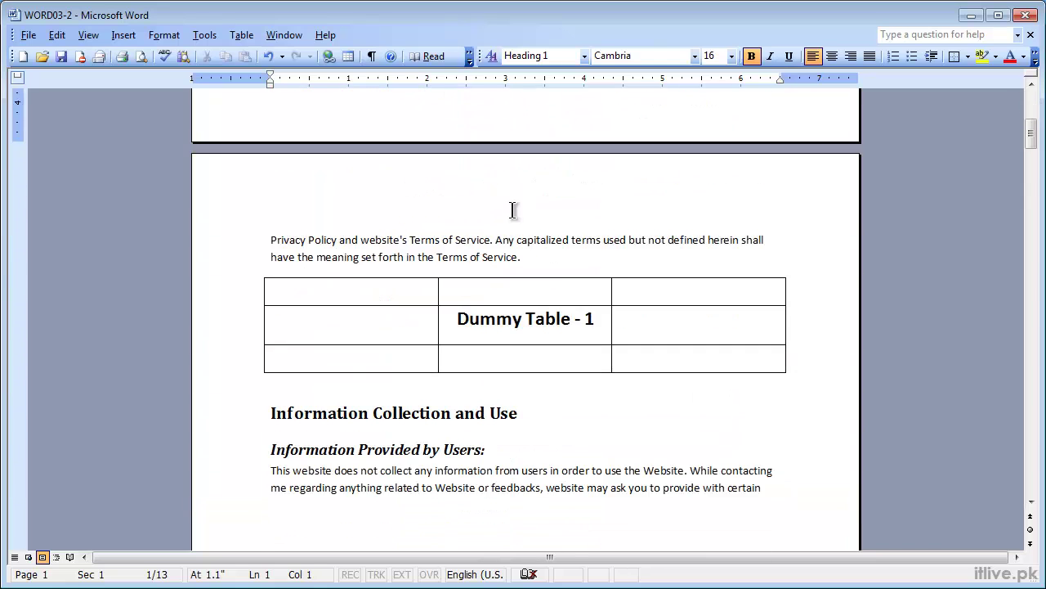
pyautogui.scroll(10, 510, 247)
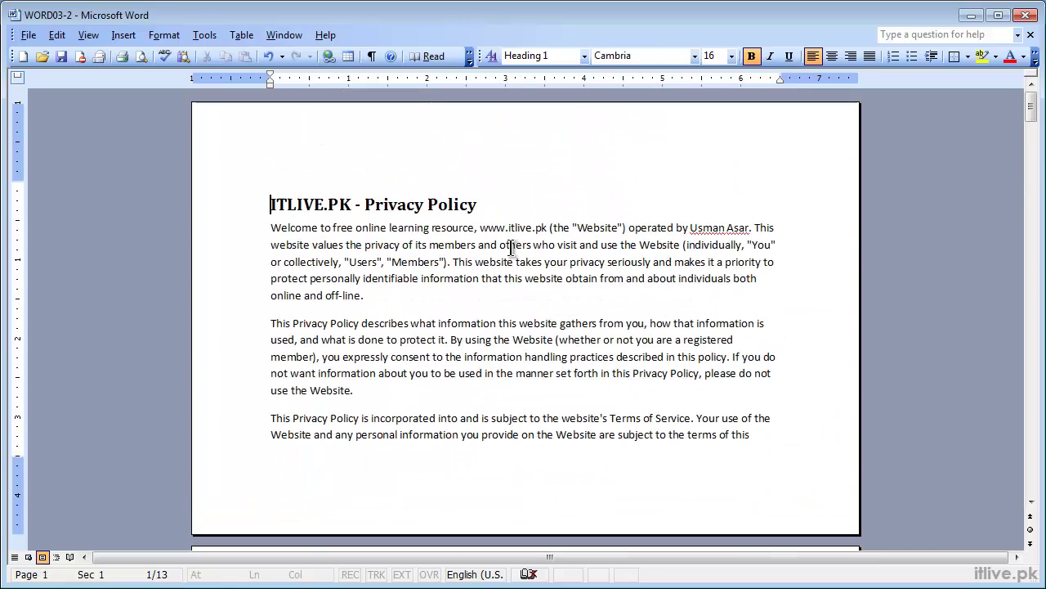
# Set the multiple pages option to Normal and apply it to the whole document.
pyautogui.click(28, 34)
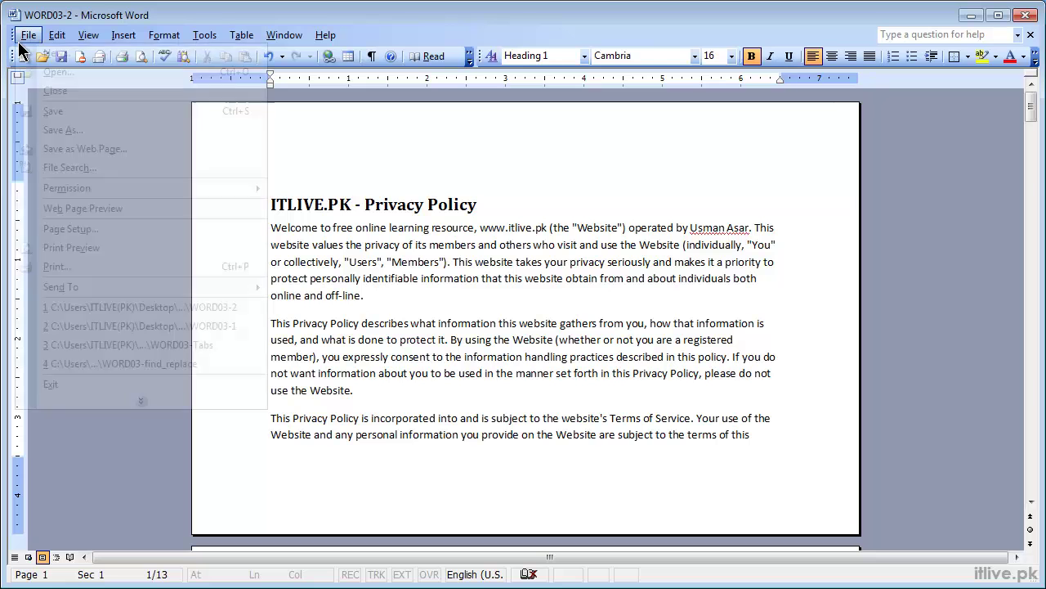
pyautogui.click(62, 229)
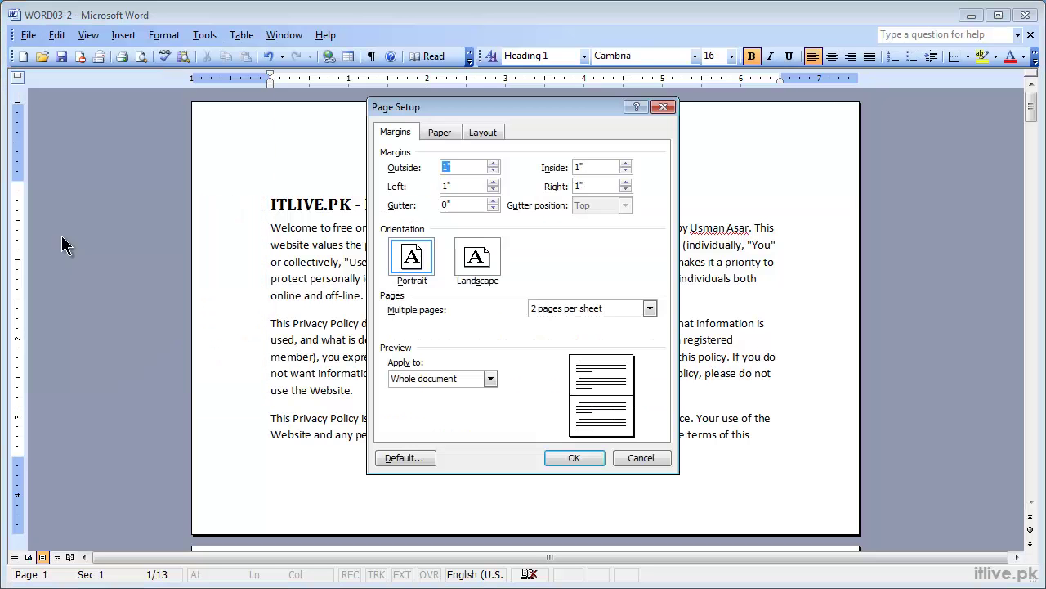
pyautogui.click(599, 309)
pyautogui.click(582, 321)
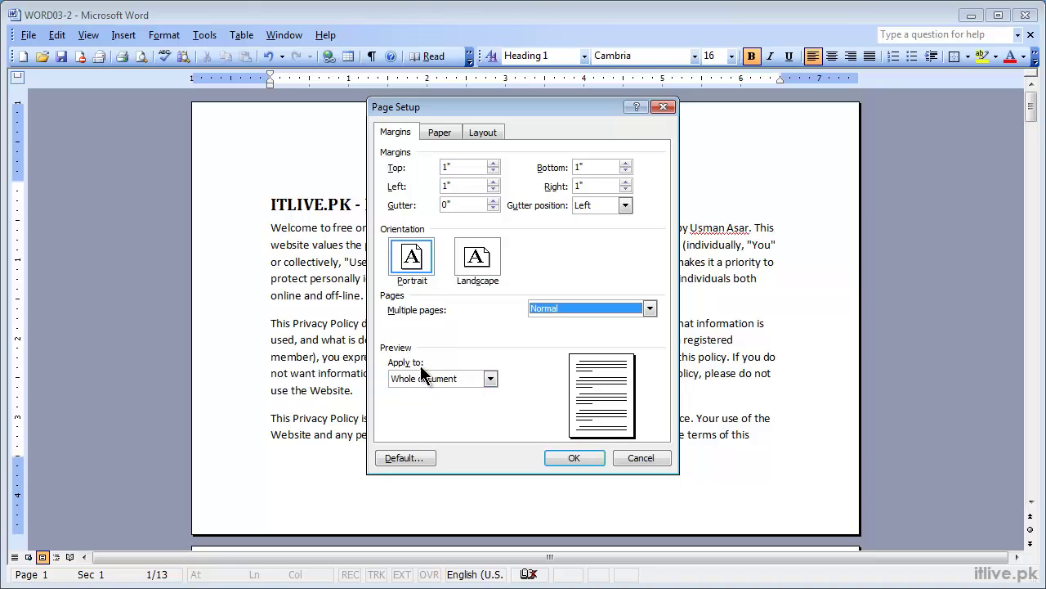
pyautogui.click(456, 381)
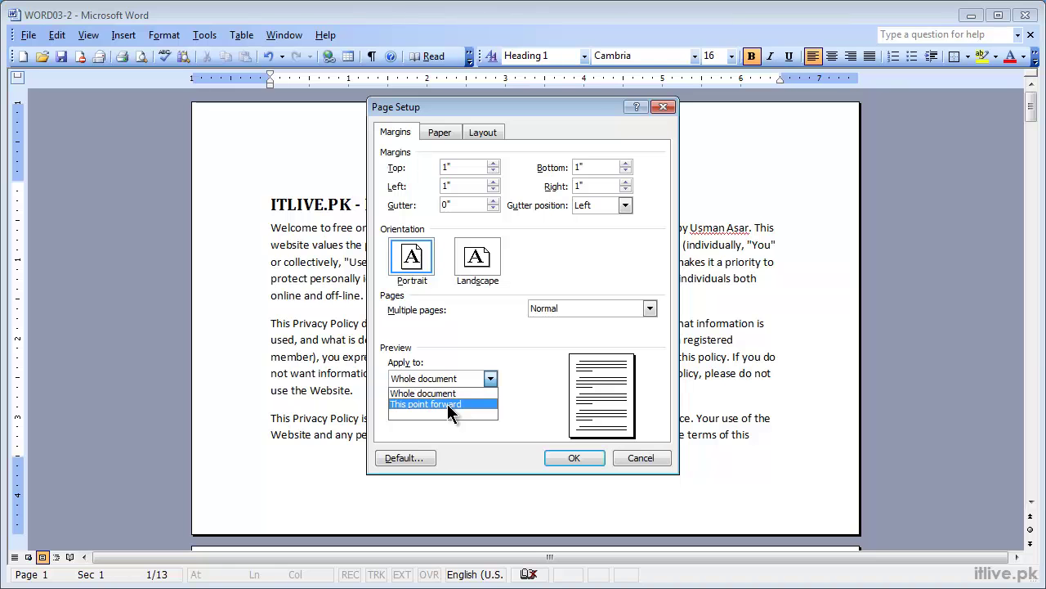
pyautogui.click(493, 352)
pyautogui.click(570, 458)
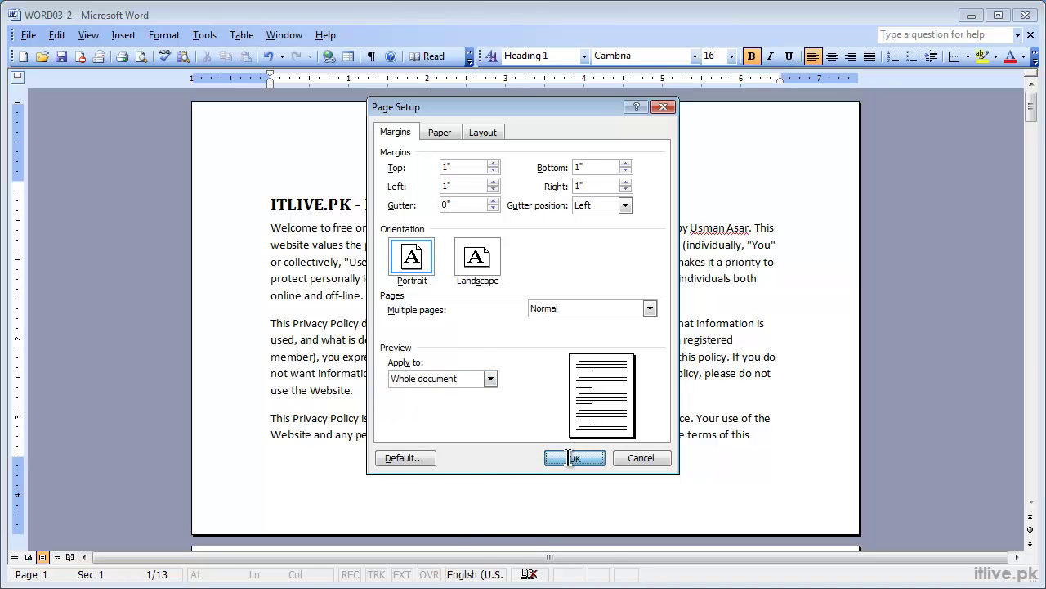
# Set the left and right margins to 2 inches from the start of the computer picture on page 2 forward.
pyautogui.scroll(-9, 570, 303)
pyautogui.scroll(-12, 536, 301)
pyautogui.scroll(6, 458, 278)
pyautogui.click(452, 183)
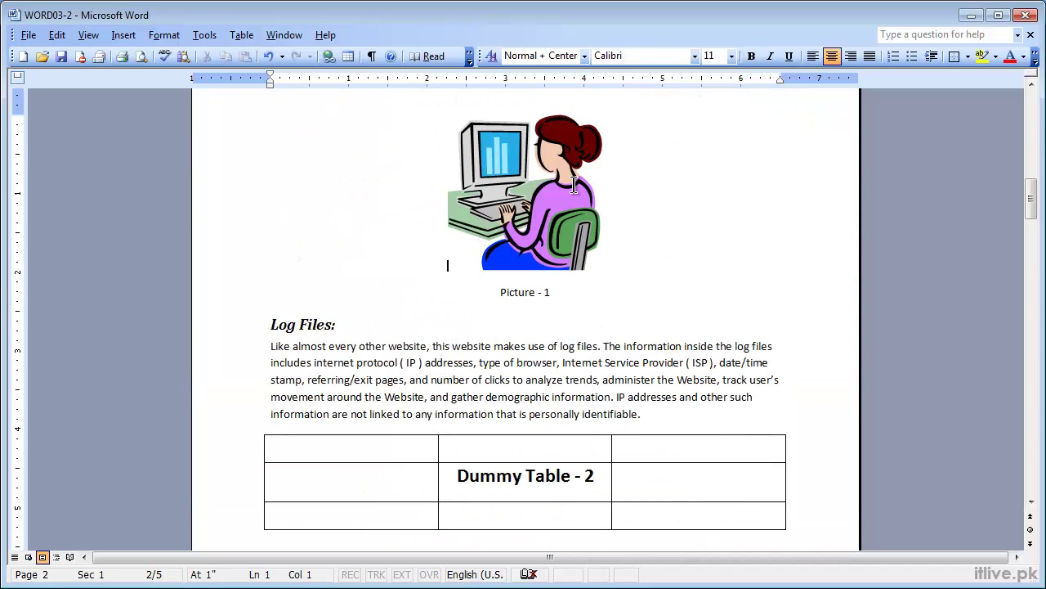
pyautogui.scroll(3, 452, 184)
pyautogui.click(27, 36)
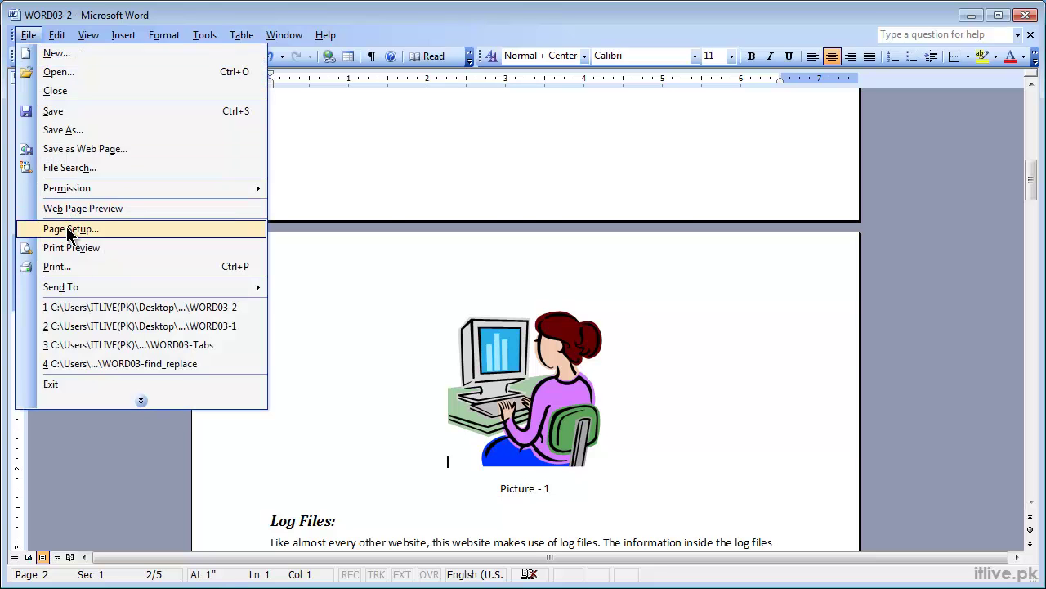
pyautogui.click(71, 229)
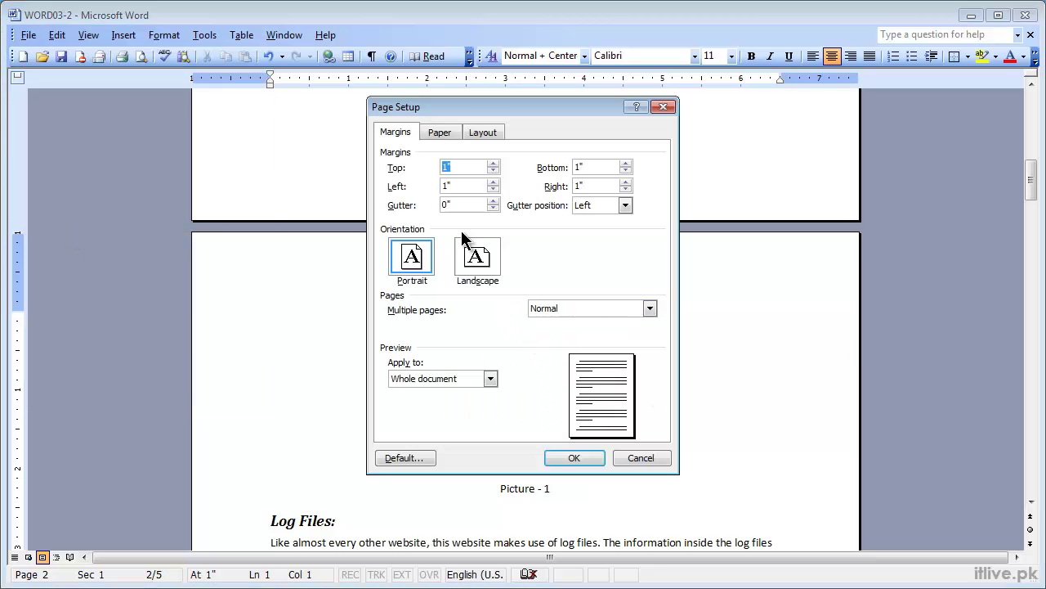
pyautogui.doubleClick(448, 186)
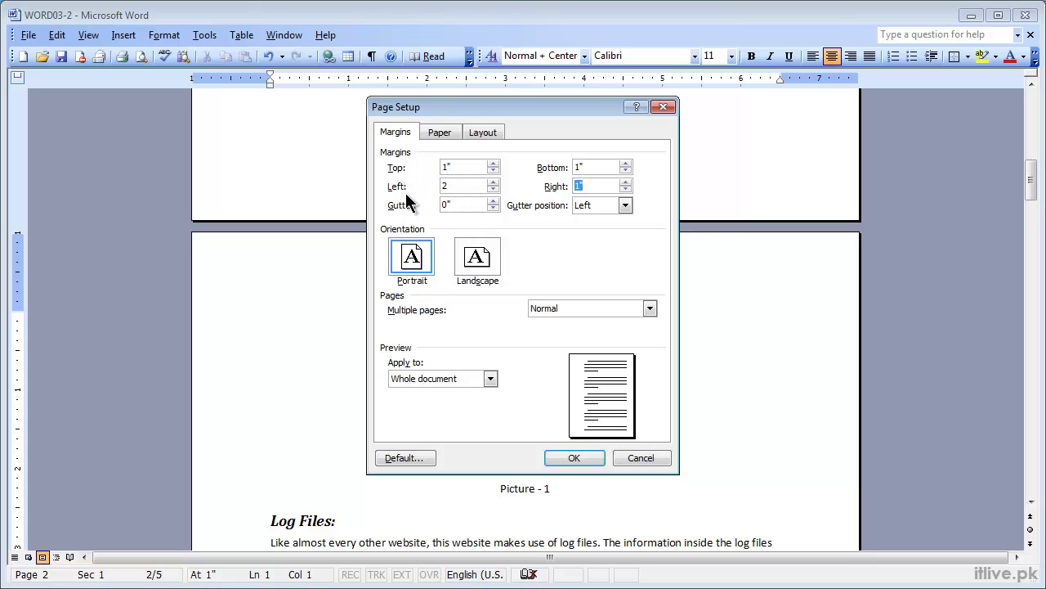
pyautogui.click(476, 380)
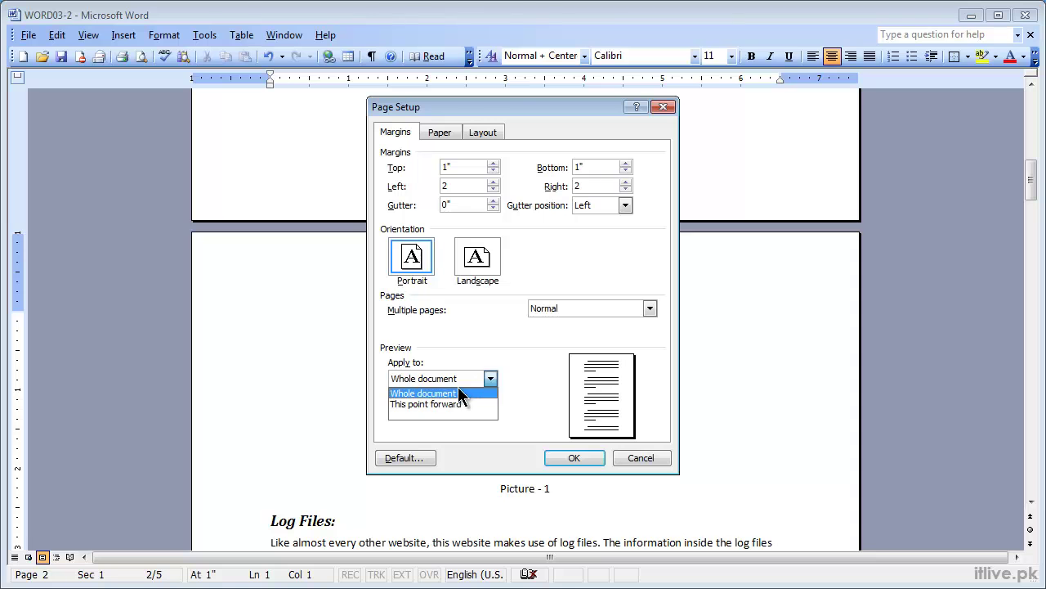
pyautogui.click(435, 404)
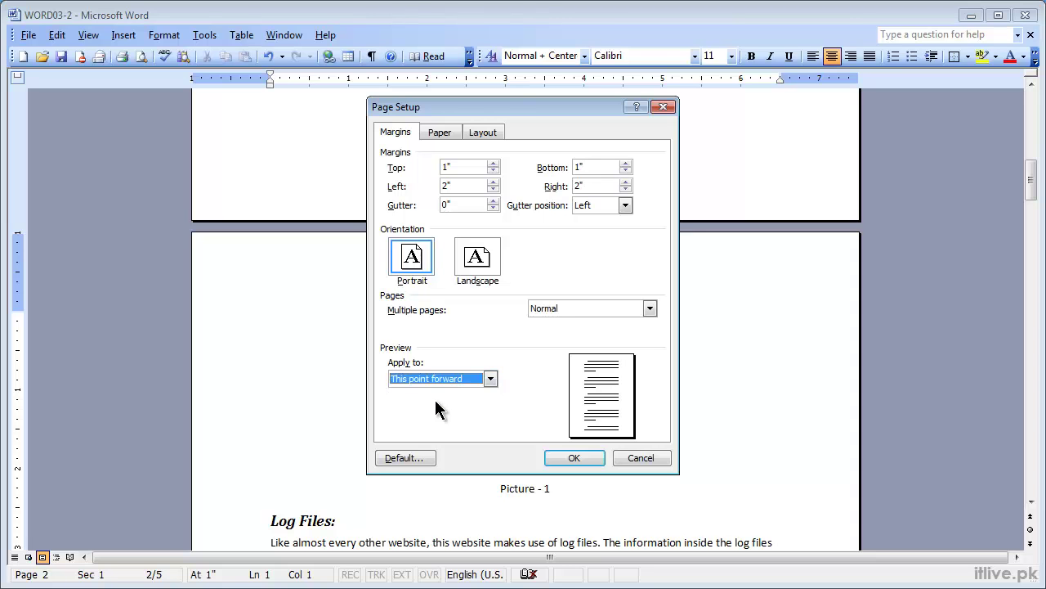
pyautogui.click(563, 456)
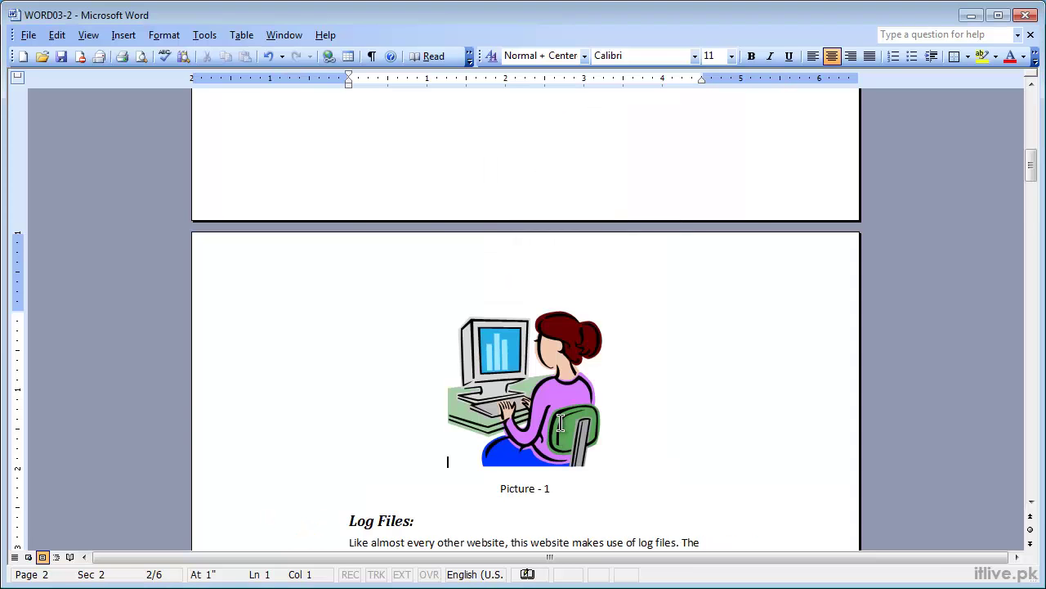
# Compare the side margins on the pages before and after the computer picture.
pyautogui.scroll(10, 564, 368)
pyautogui.scroll(5, 523, 337)
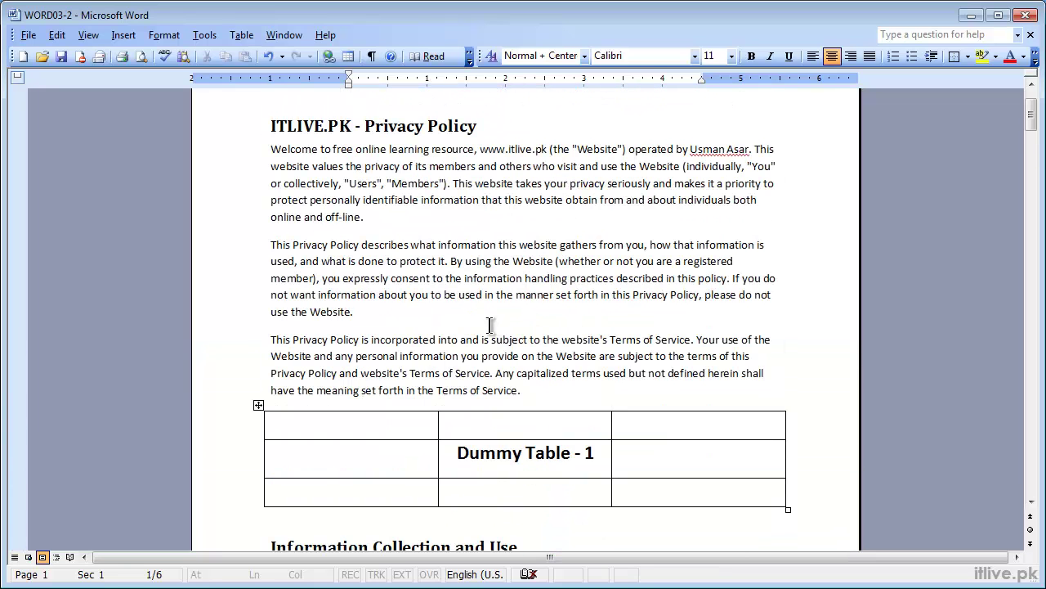
pyautogui.scroll(-2, 375, 213)
pyautogui.scroll(-15, 375, 213)
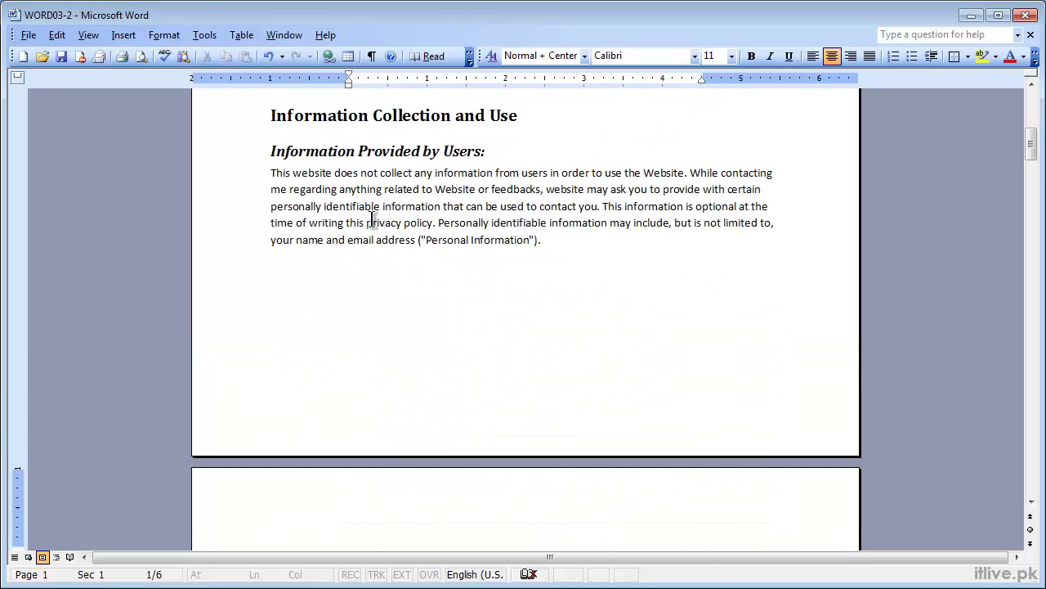
pyautogui.scroll(-18, 358, 241)
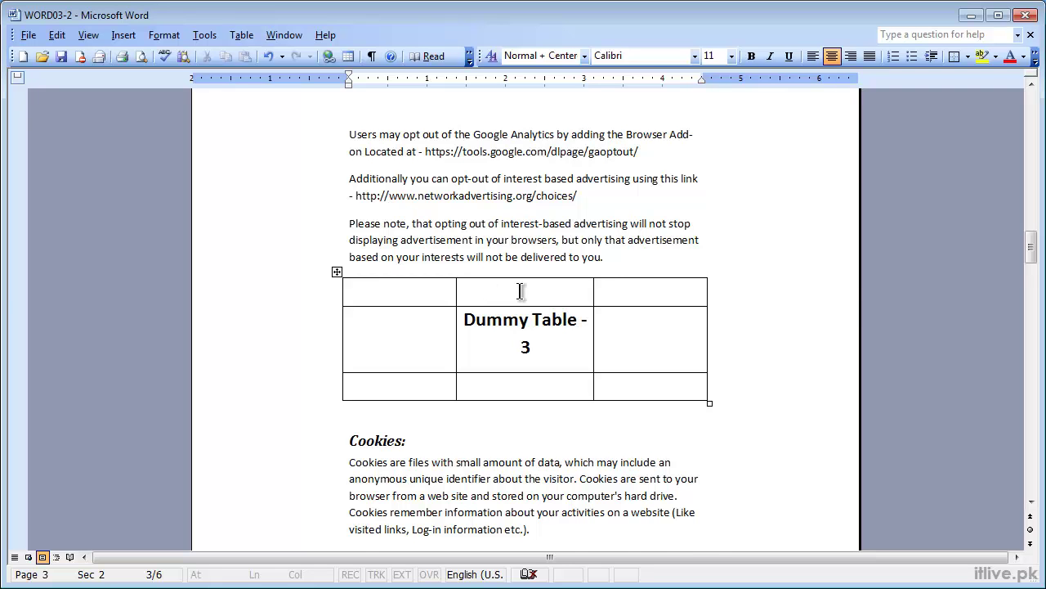
pyautogui.scroll(16, 521, 291)
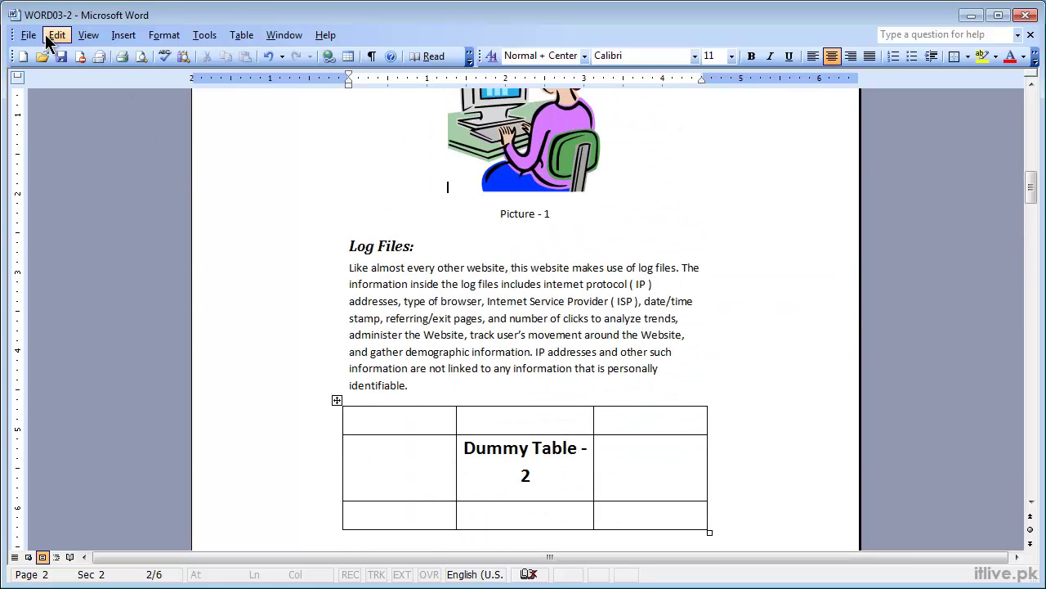
# Set the left and right margins to 1 inch for the whole document and return to its first page.
pyautogui.click(28, 39)
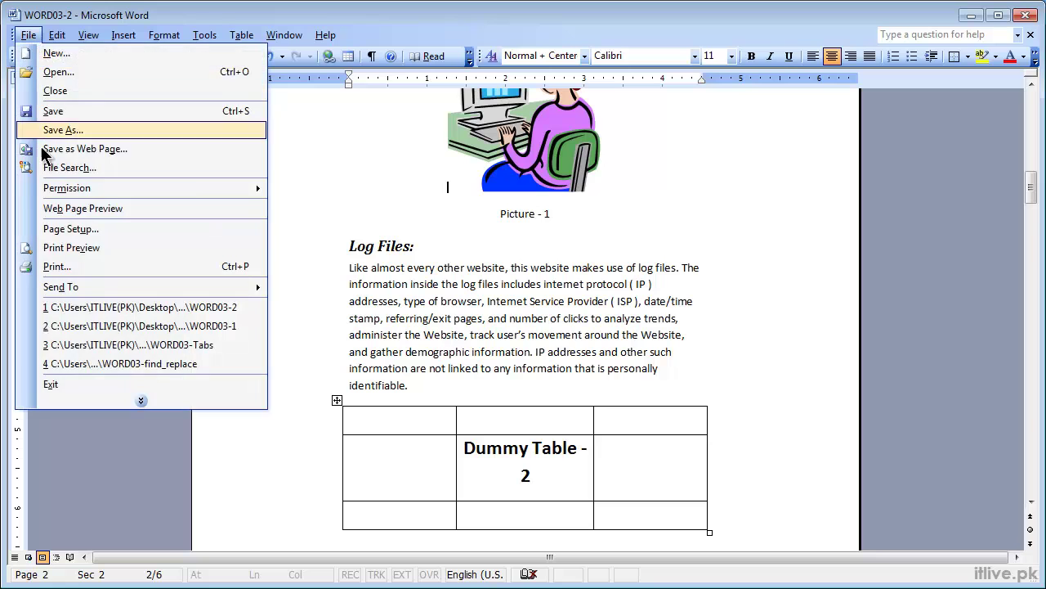
pyautogui.click(51, 229)
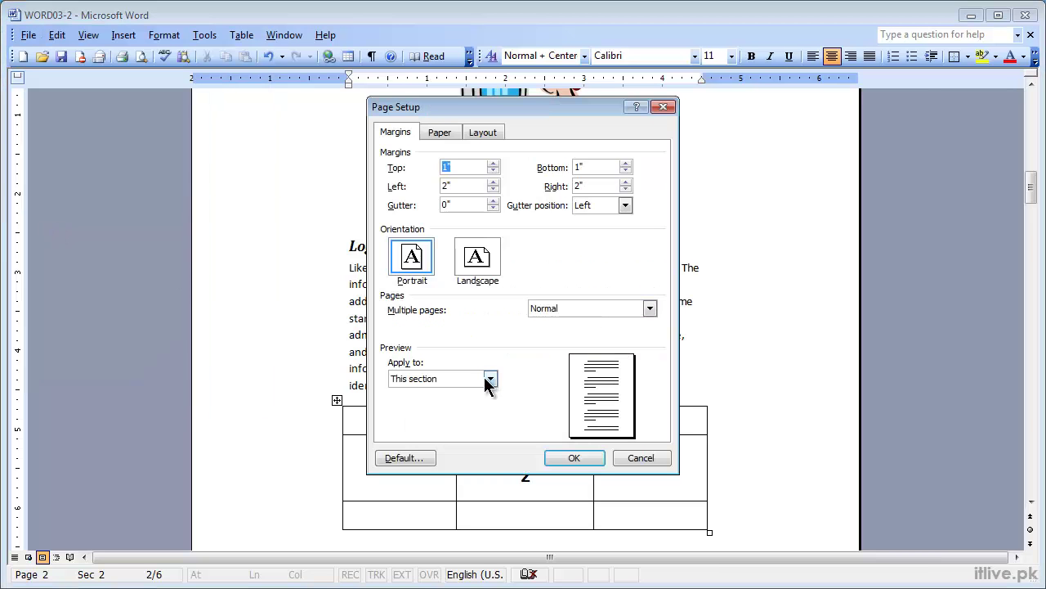
pyautogui.press('Tab')
pyautogui.click(488, 379)
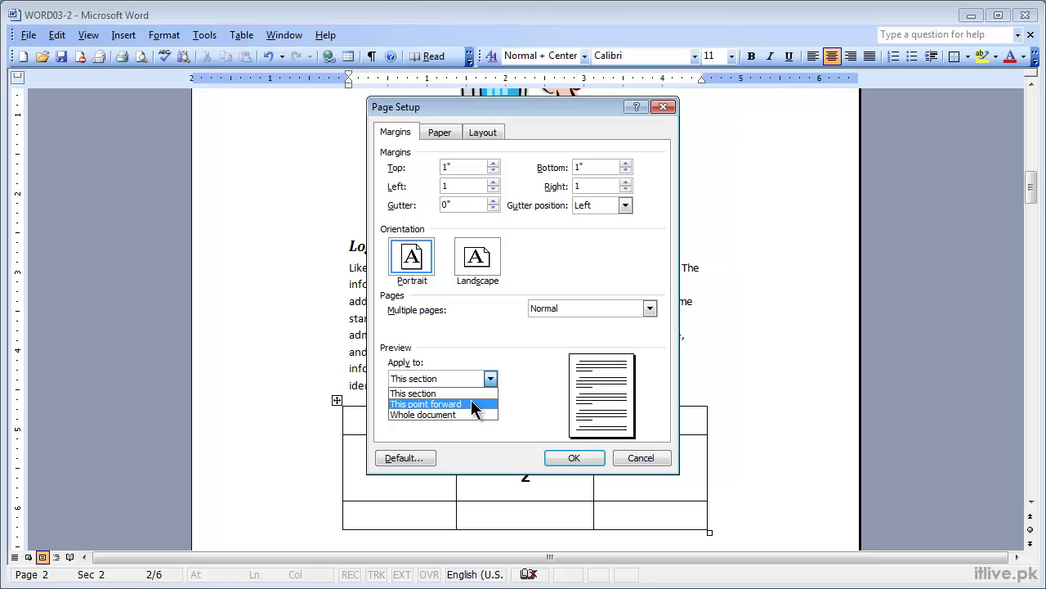
pyautogui.click(464, 414)
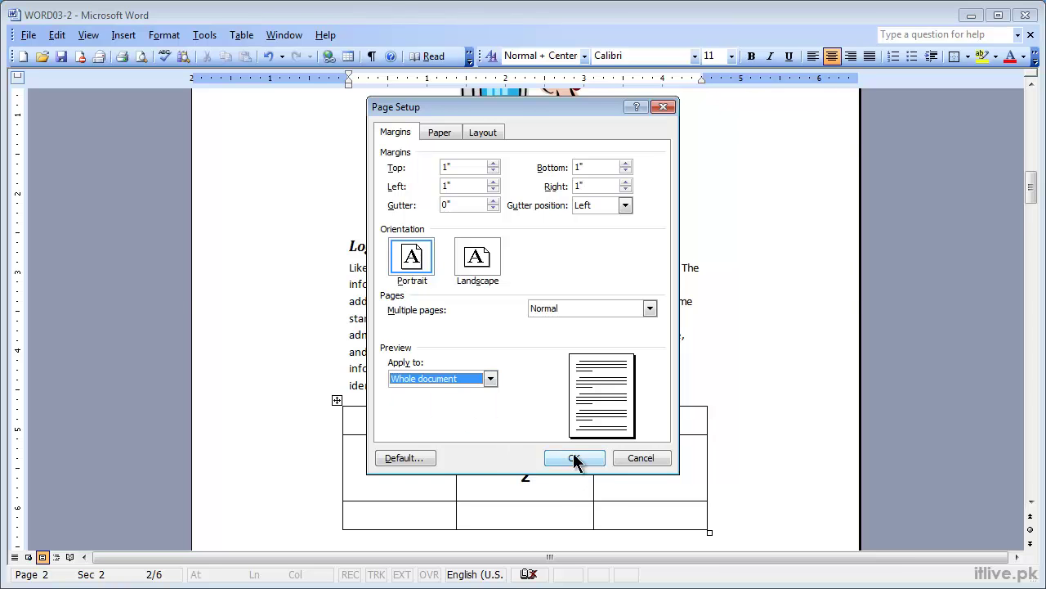
pyautogui.click(575, 459)
pyautogui.scroll(10, 670, 399)
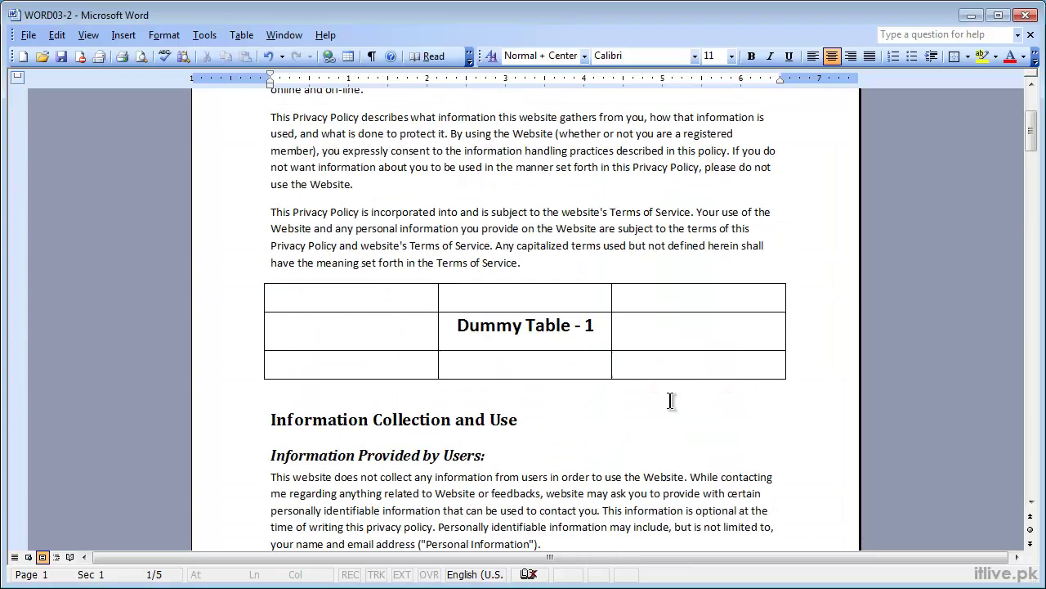
pyautogui.scroll(4, 671, 399)
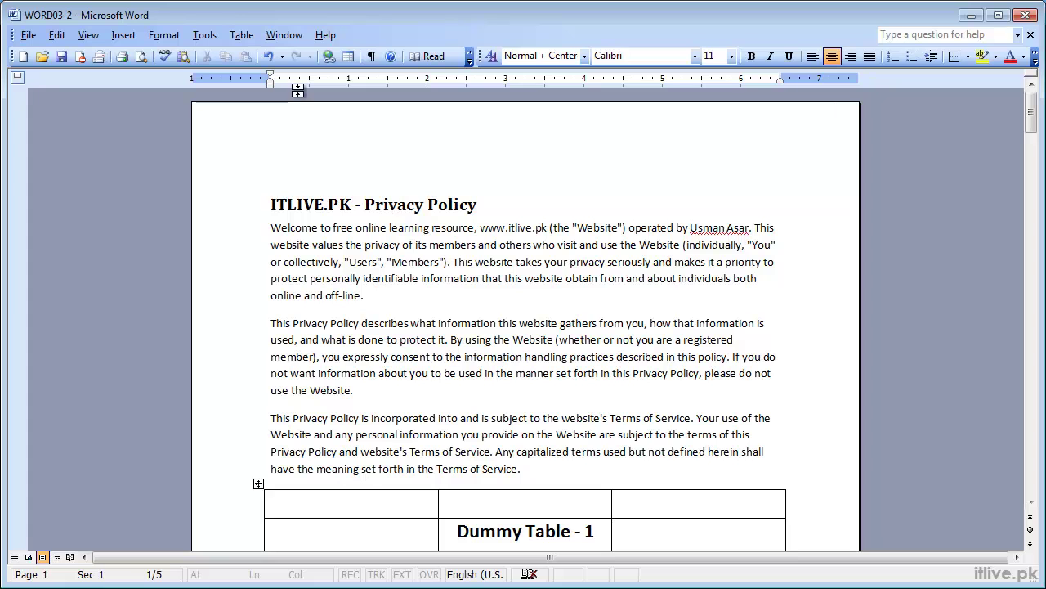
# Widen the page margins on the ruler to about 1.75 inches at the top, left and right and 1.88 inches at the bottom.
pyautogui.click(276, 152)
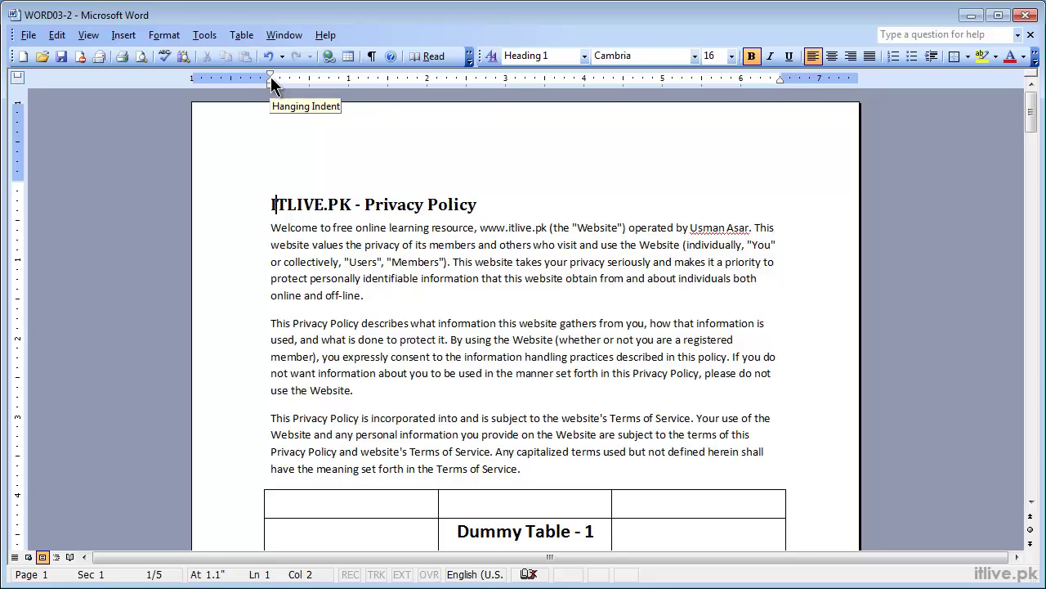
pyautogui.moveTo(269, 75); pyautogui.dragTo(328, 76)
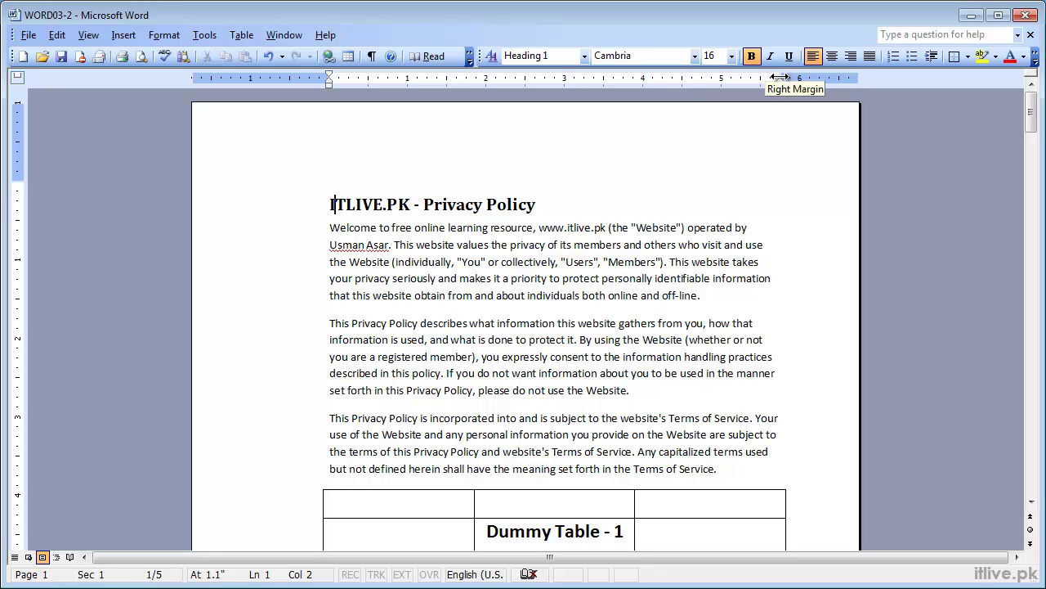
pyautogui.moveTo(779, 76); pyautogui.dragTo(720, 78)
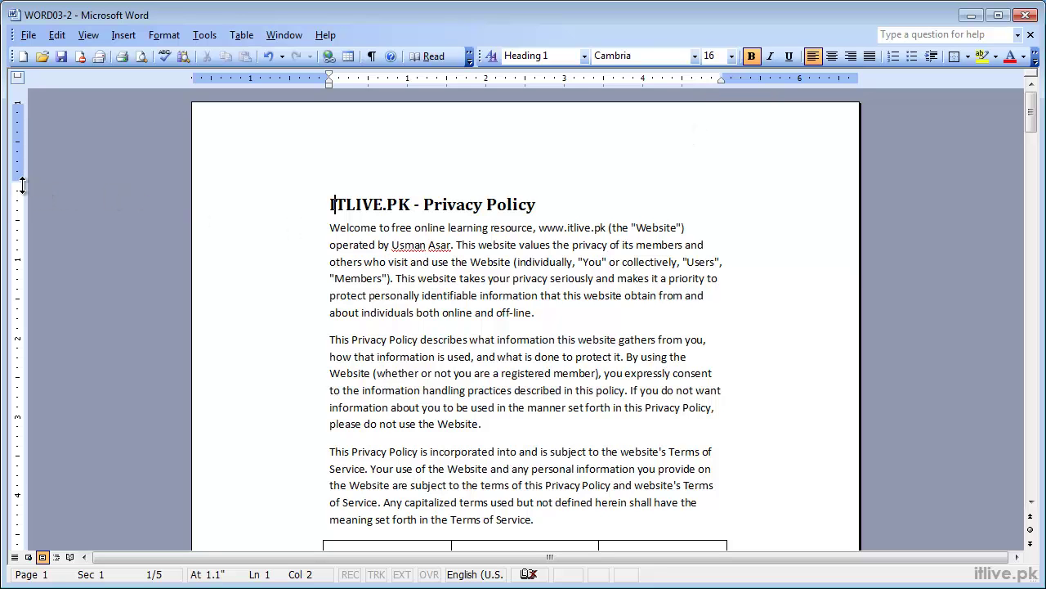
pyautogui.moveTo(18, 185); pyautogui.dragTo(12, 238)
pyautogui.scroll(-12, 12, 245)
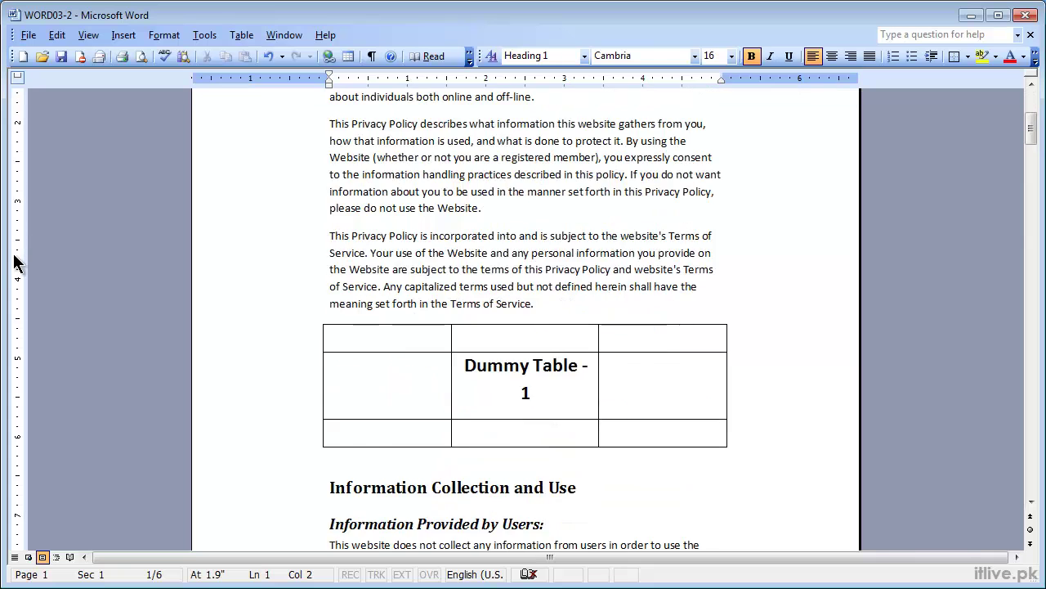
pyautogui.moveTo(17, 337); pyautogui.dragTo(15, 272)
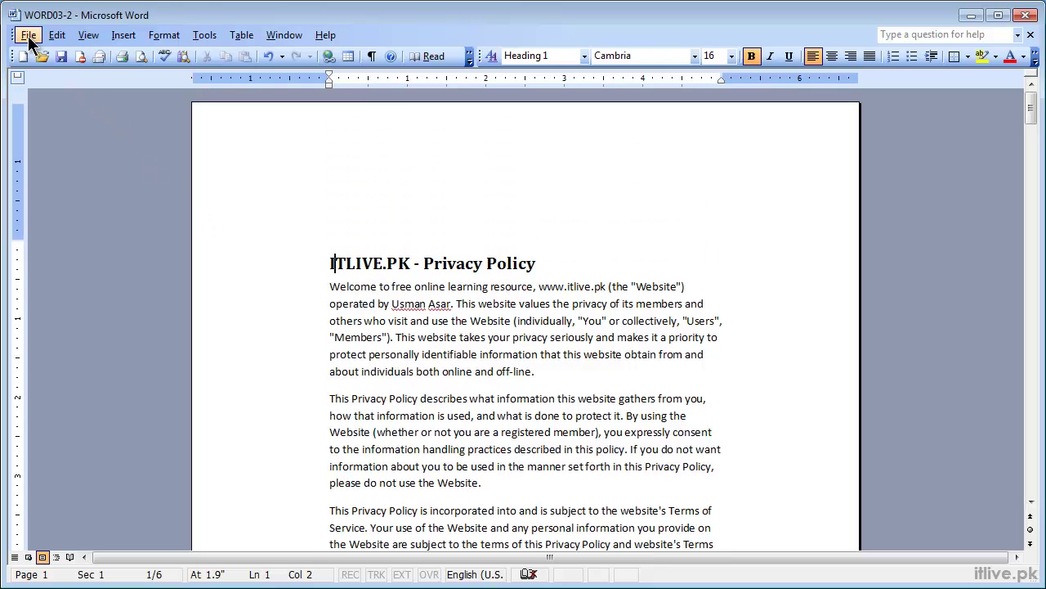
# Set the top, bottom, left and right margins to 1 inch and apply them to the whole document.
pyautogui.click(29, 37)
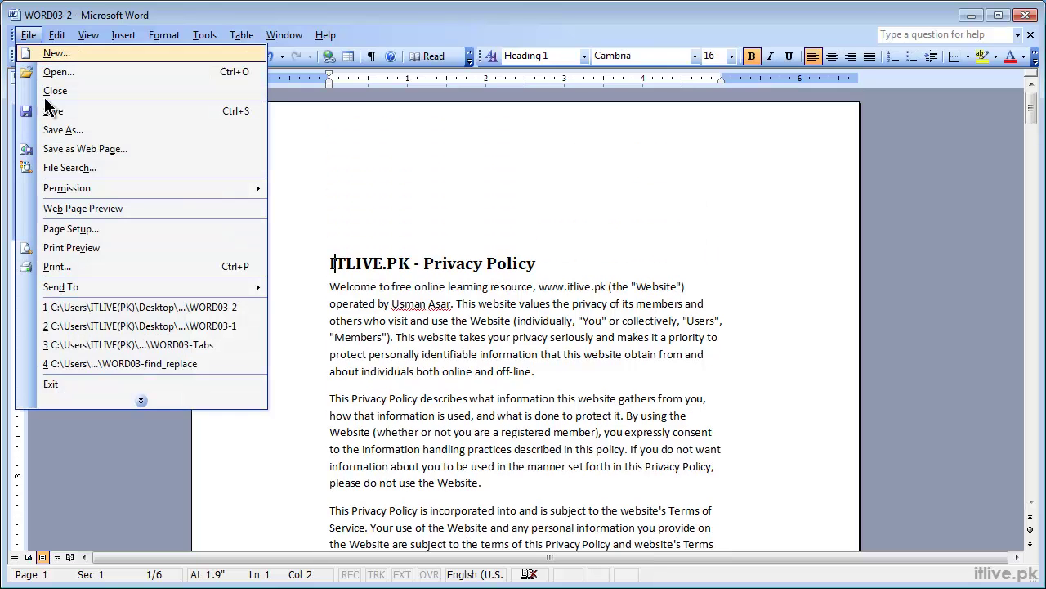
pyautogui.click(56, 231)
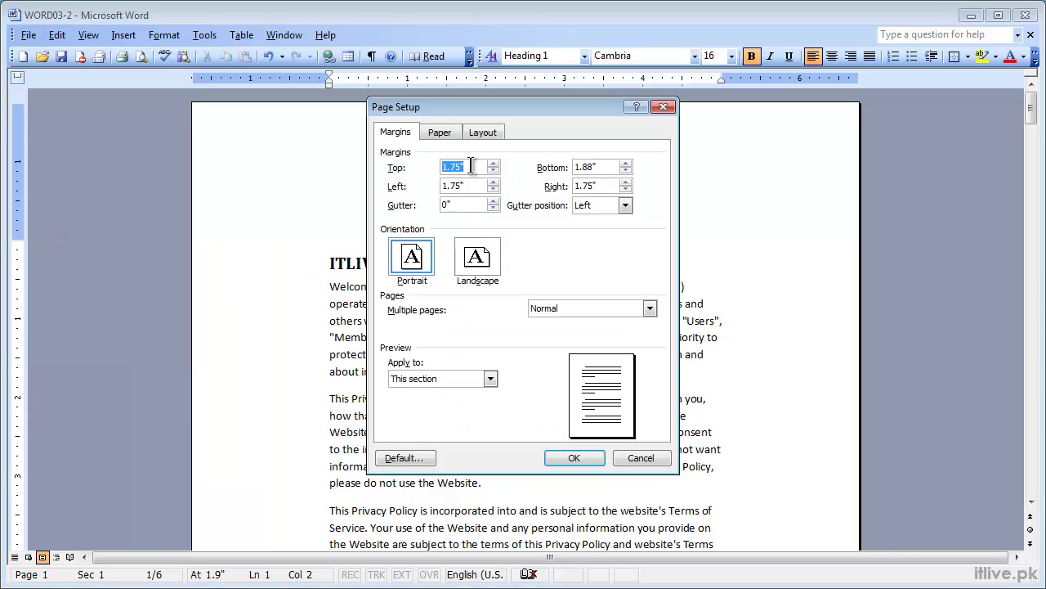
pyautogui.write('1')
pyautogui.press('Tab')
pyautogui.write('1')
pyautogui.press('Tab')
pyautogui.write('1')
pyautogui.press('Tab')
pyautogui.write('1')
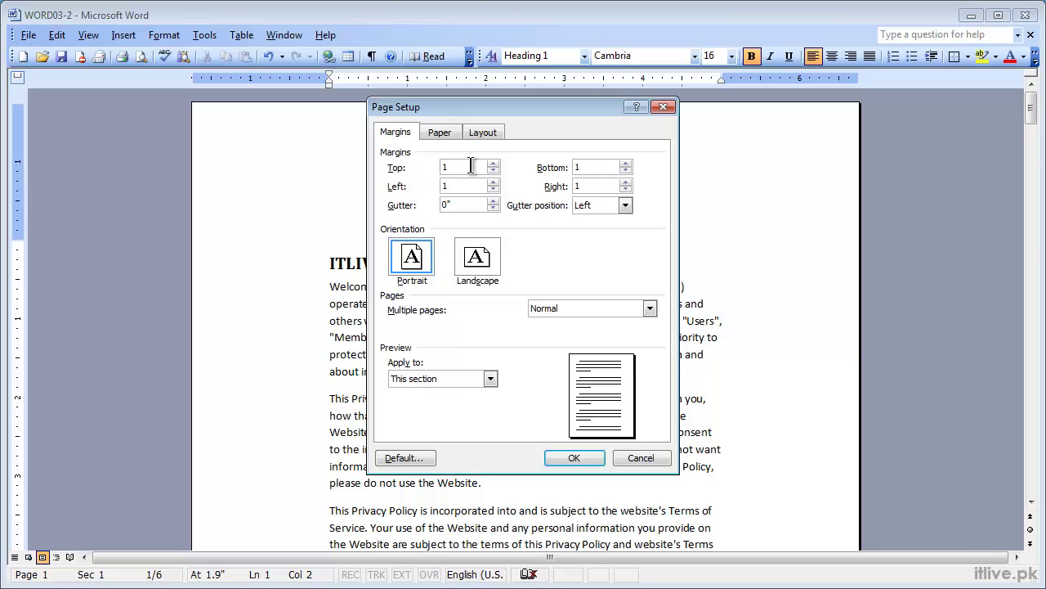
pyautogui.click(491, 378)
pyautogui.click(475, 415)
pyautogui.click(561, 457)
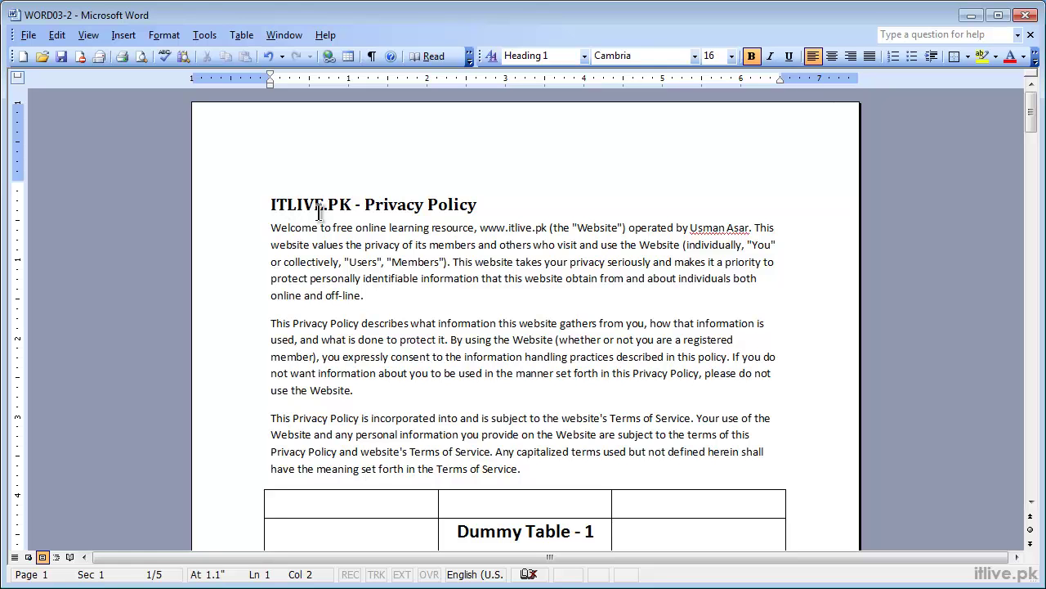
# Open the page setup settings for the document.
pyautogui.click(37, 36)
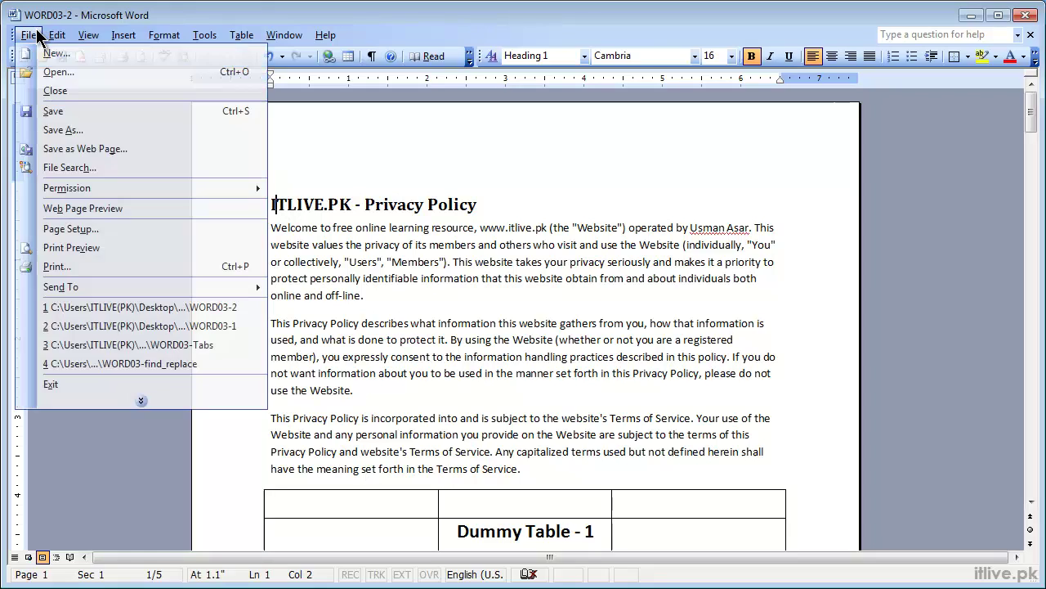
pyautogui.click(69, 235)
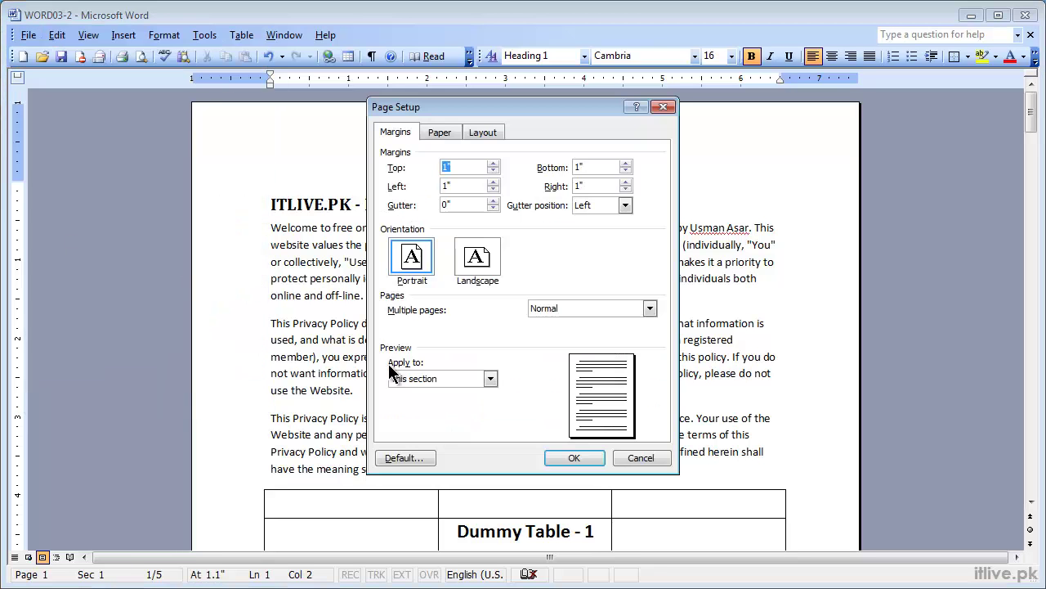